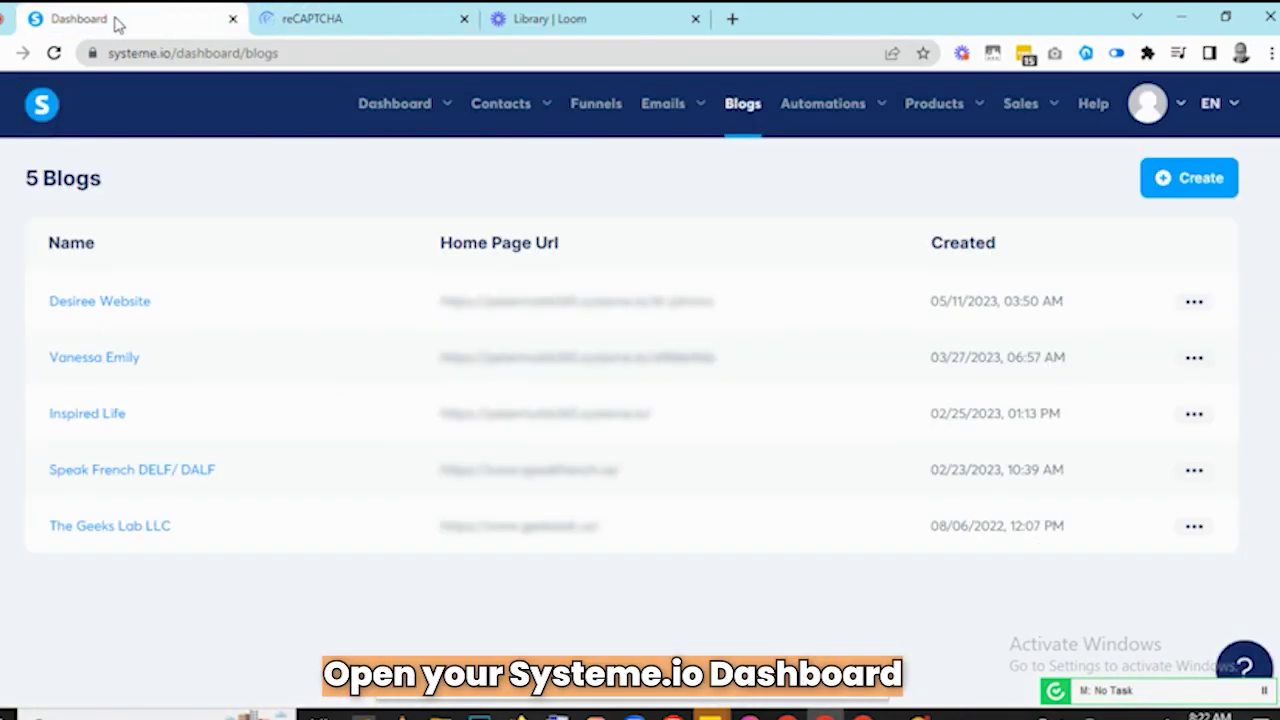
Open the first custom domain's Settings dialog from Account settings > Custom domains.
{"action": "left_click", "coordinate": [1148, 103]}
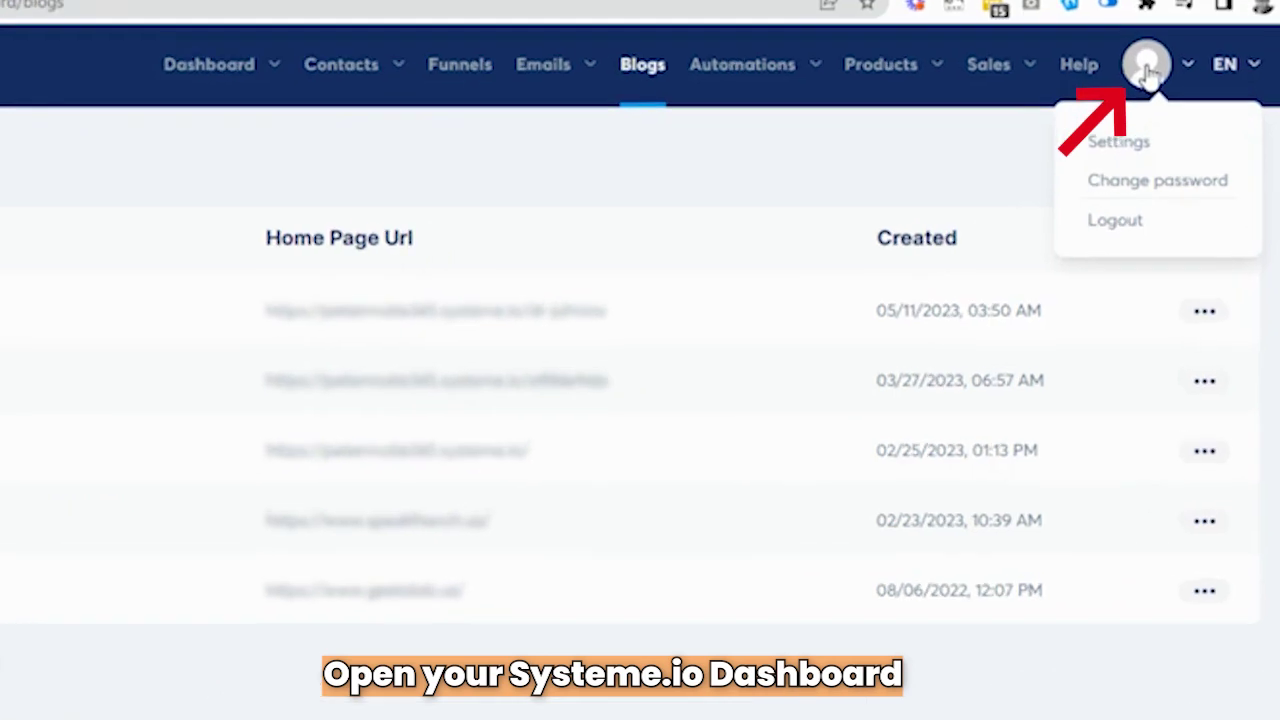
{"action": "left_click", "coordinate": [1122, 143]}
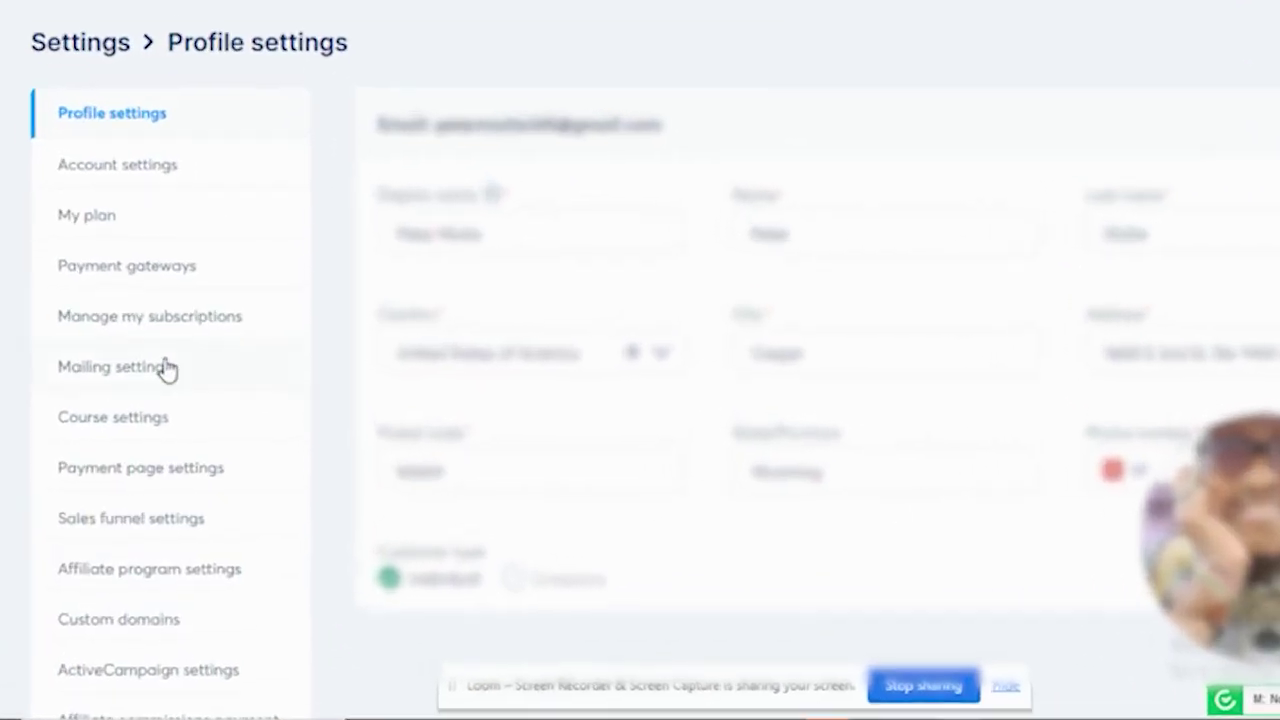
{"action": "scroll", "coordinate": [163, 391], "scroll_direction": "down", "scroll_amount": 2}
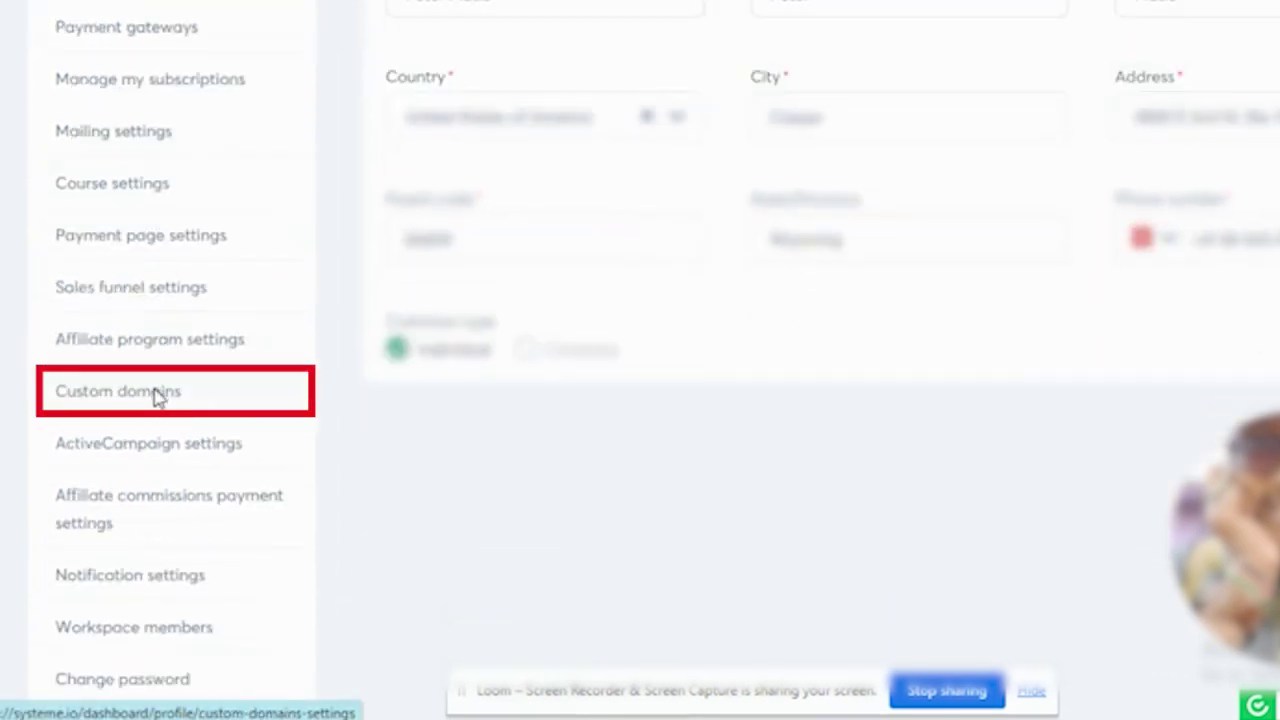
{"action": "left_click", "coordinate": [155, 395]}
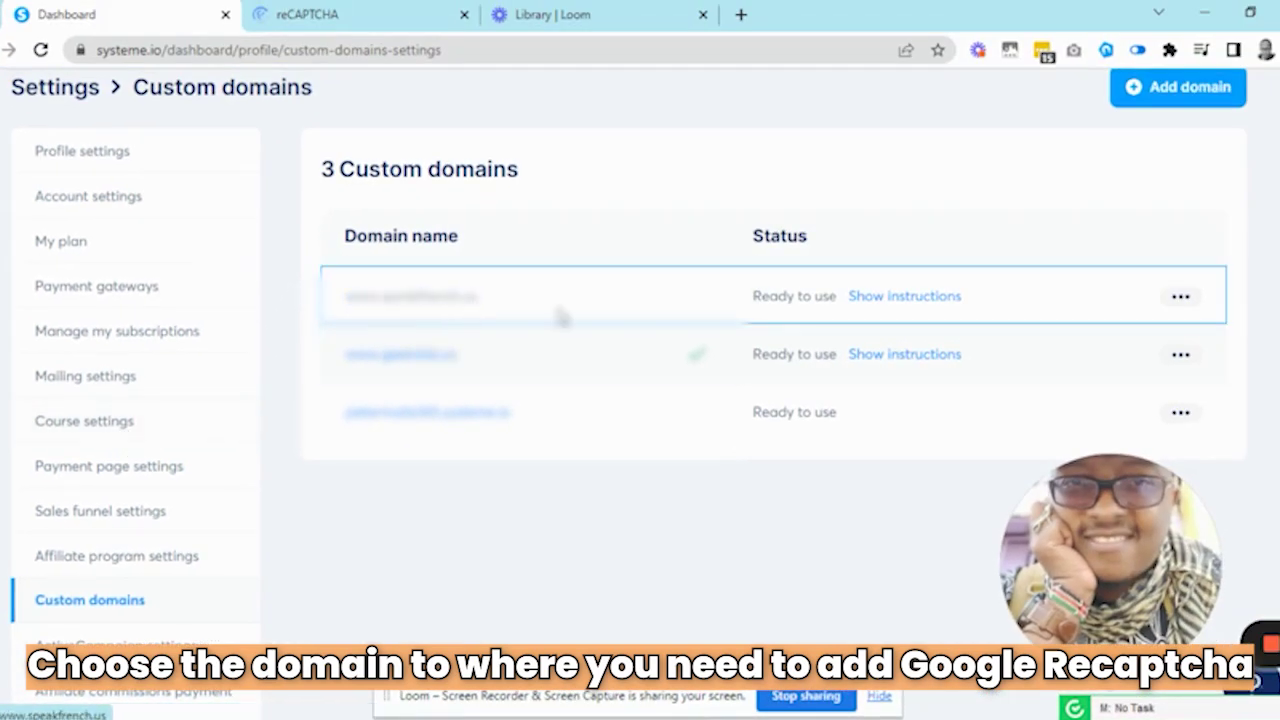
{"action": "left_click", "coordinate": [1180, 296]}
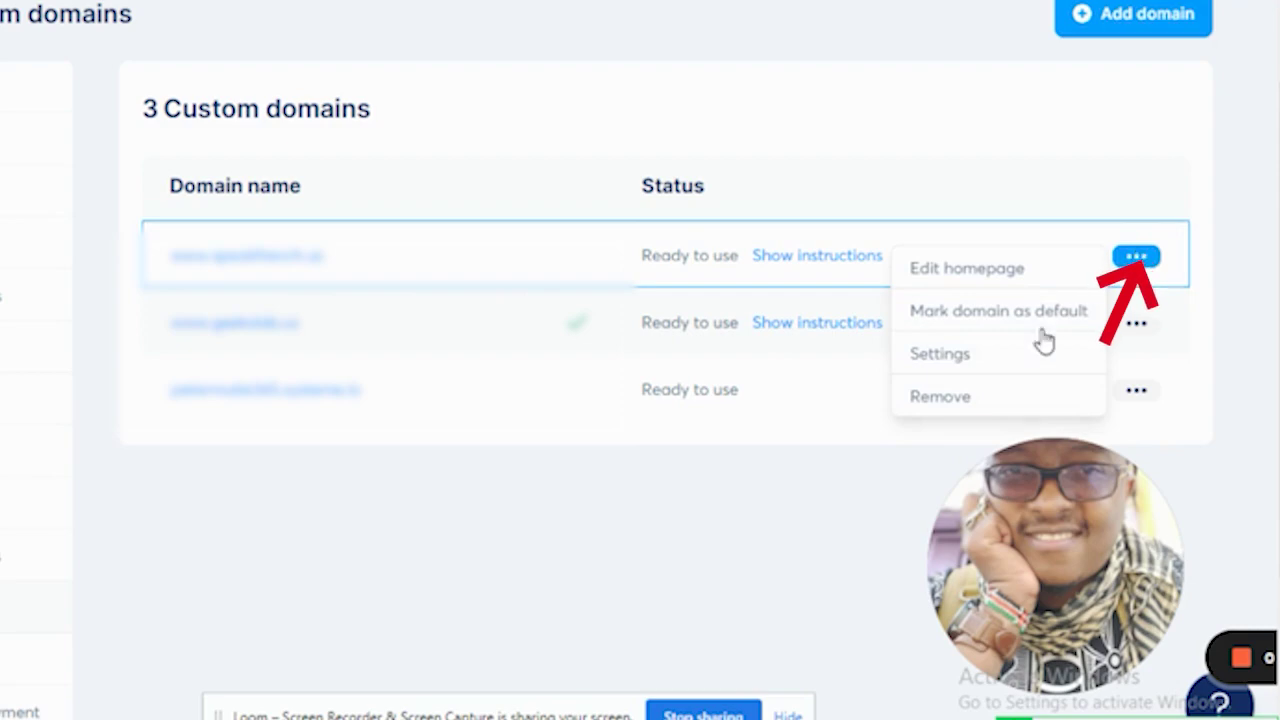
{"action": "left_click", "coordinate": [966, 364]}
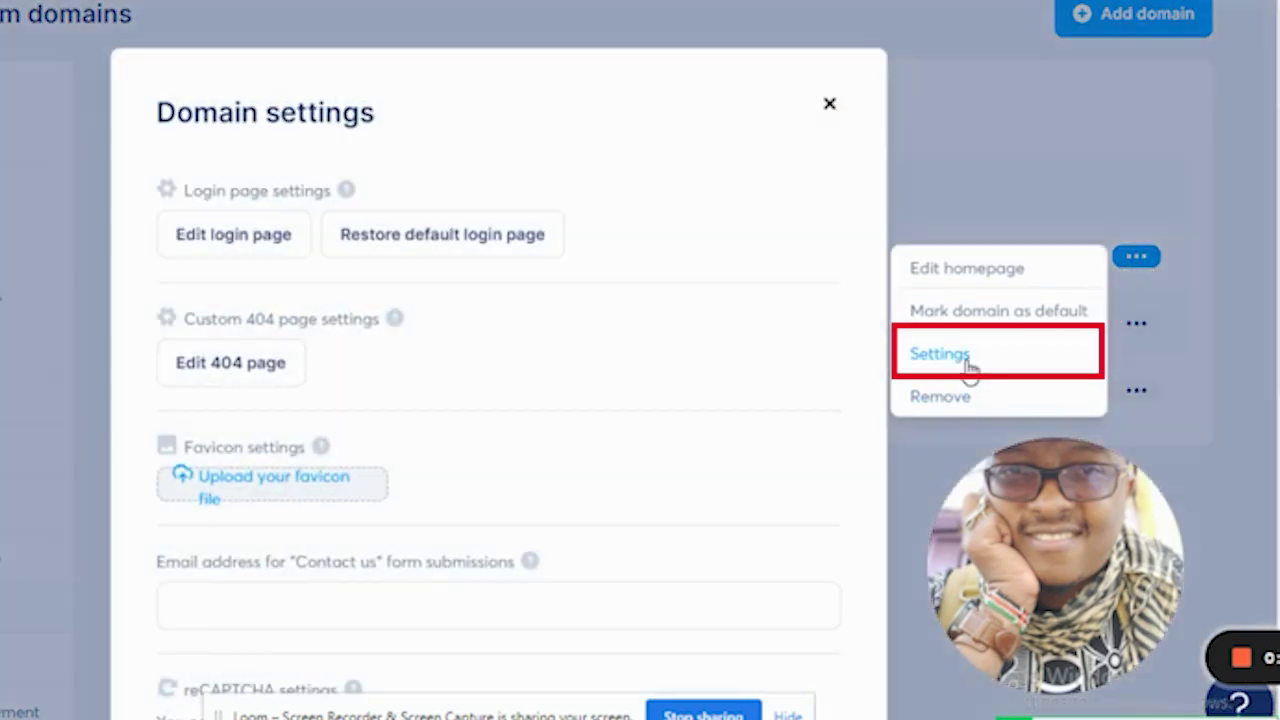
Find the empty reCAPTCHA key fields and follow the google.com/recaptcha/about/ link.
{"action": "scroll", "coordinate": [491, 320], "scroll_direction": "down", "scroll_amount": 1}
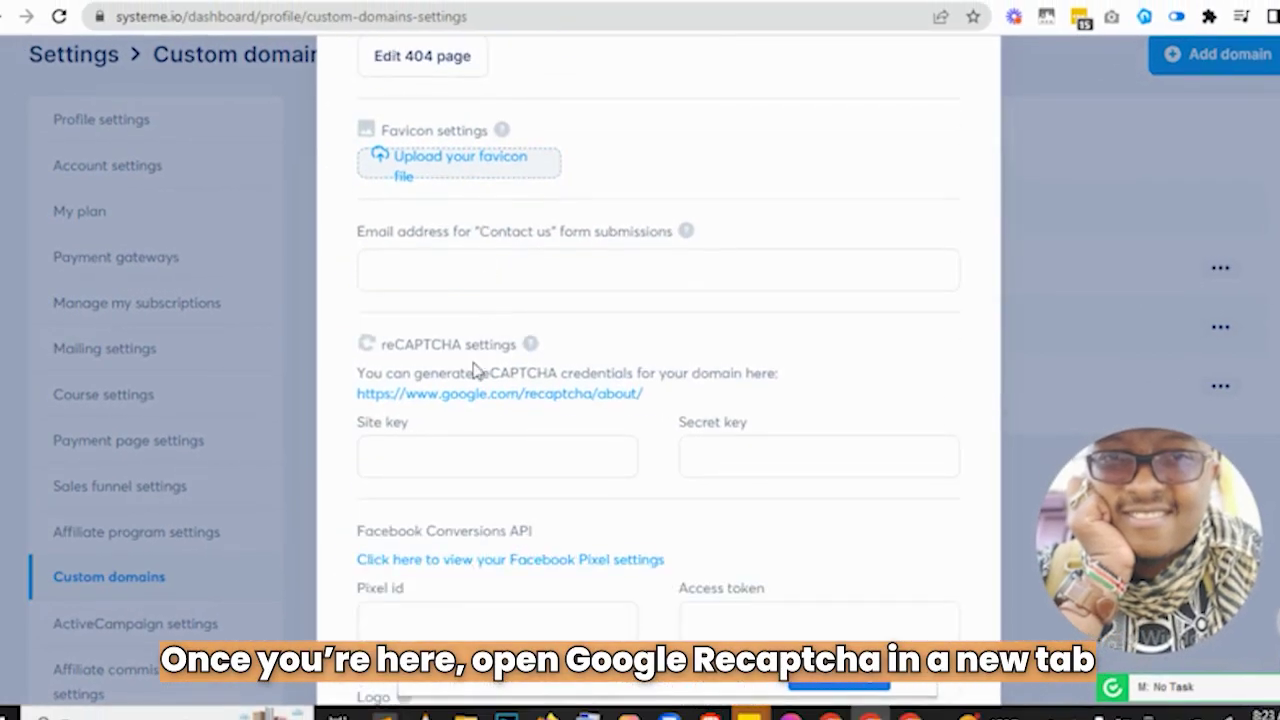
{"action": "scroll", "coordinate": [478, 371], "scroll_direction": "down", "scroll_amount": 1}
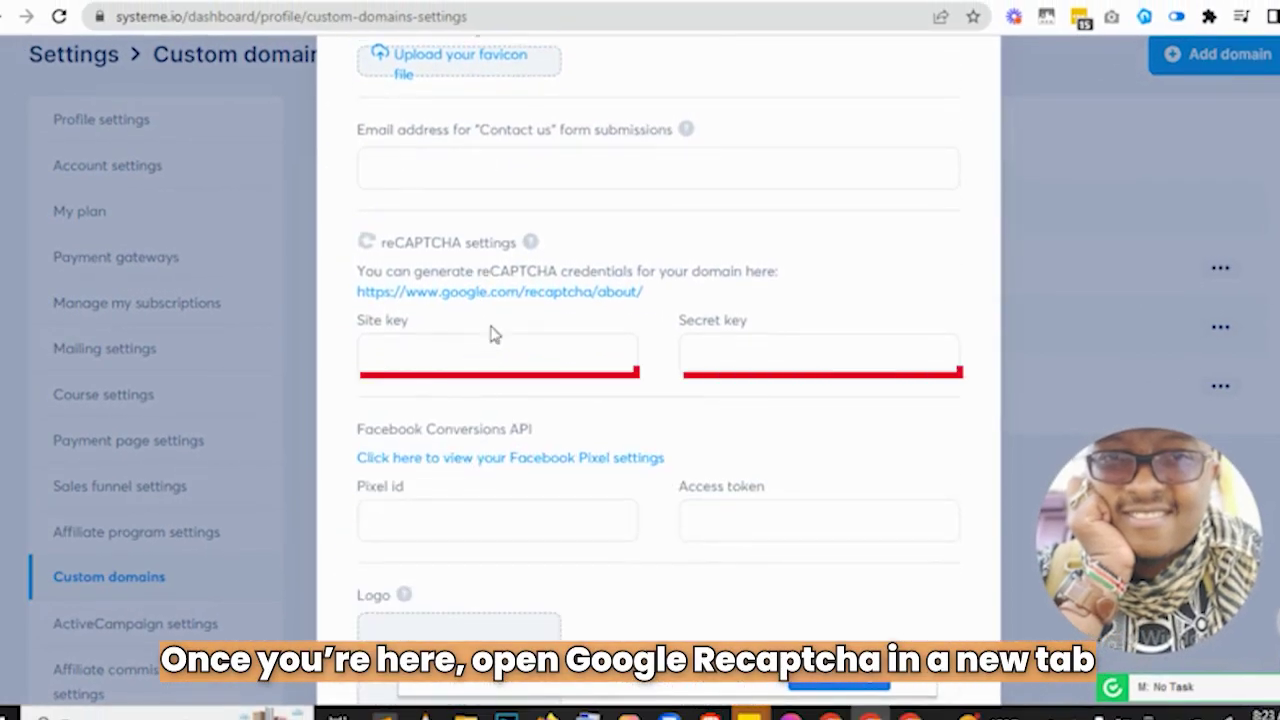
{"action": "left_click", "coordinate": [720, 363]}
{"action": "scroll", "coordinate": [723, 354], "scroll_direction": "up", "scroll_amount": 4}
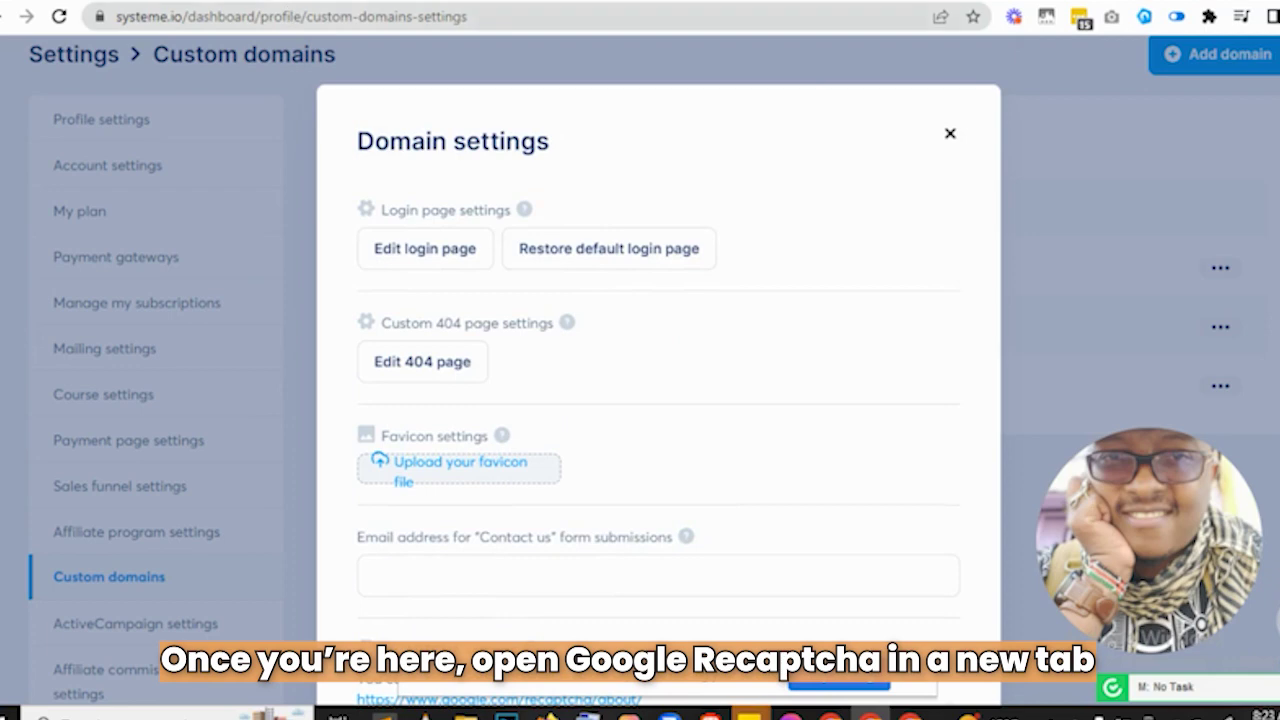
{"action": "left_click", "coordinate": [365, 3]}
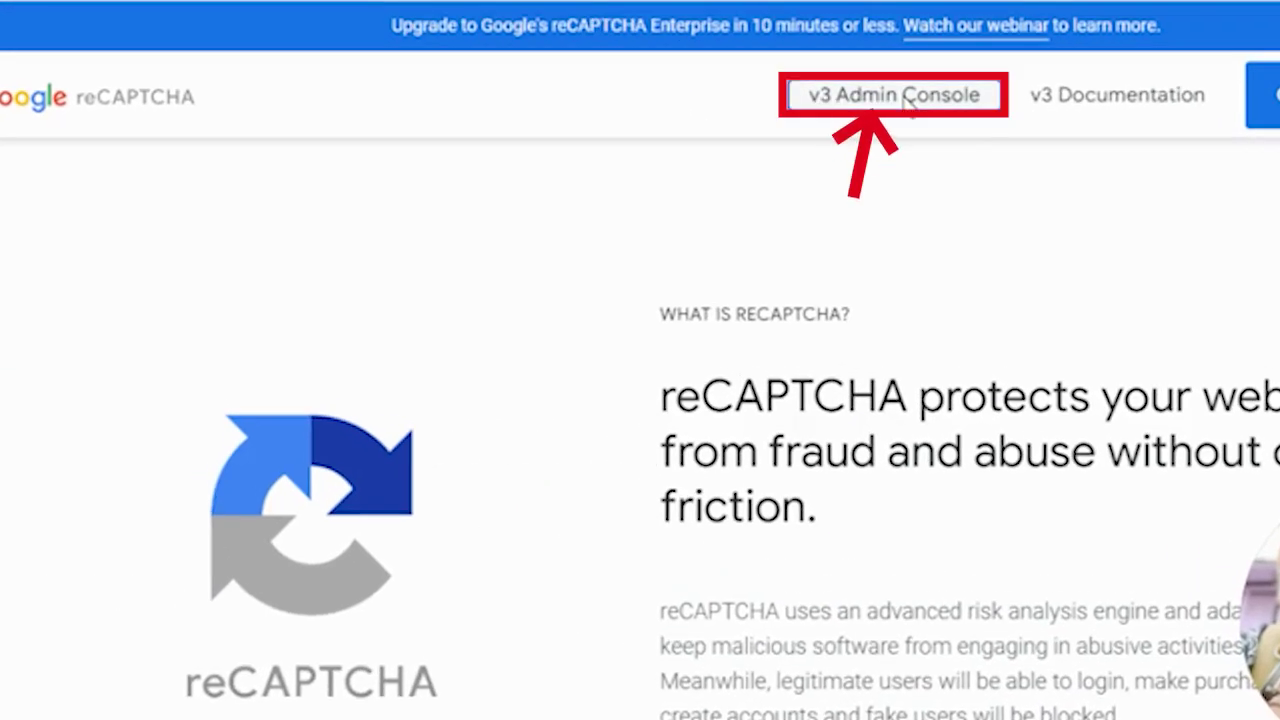
Start a new site registration in the reCAPTCHA admin console and enter its label.
{"action": "left_click", "coordinate": [905, 100]}
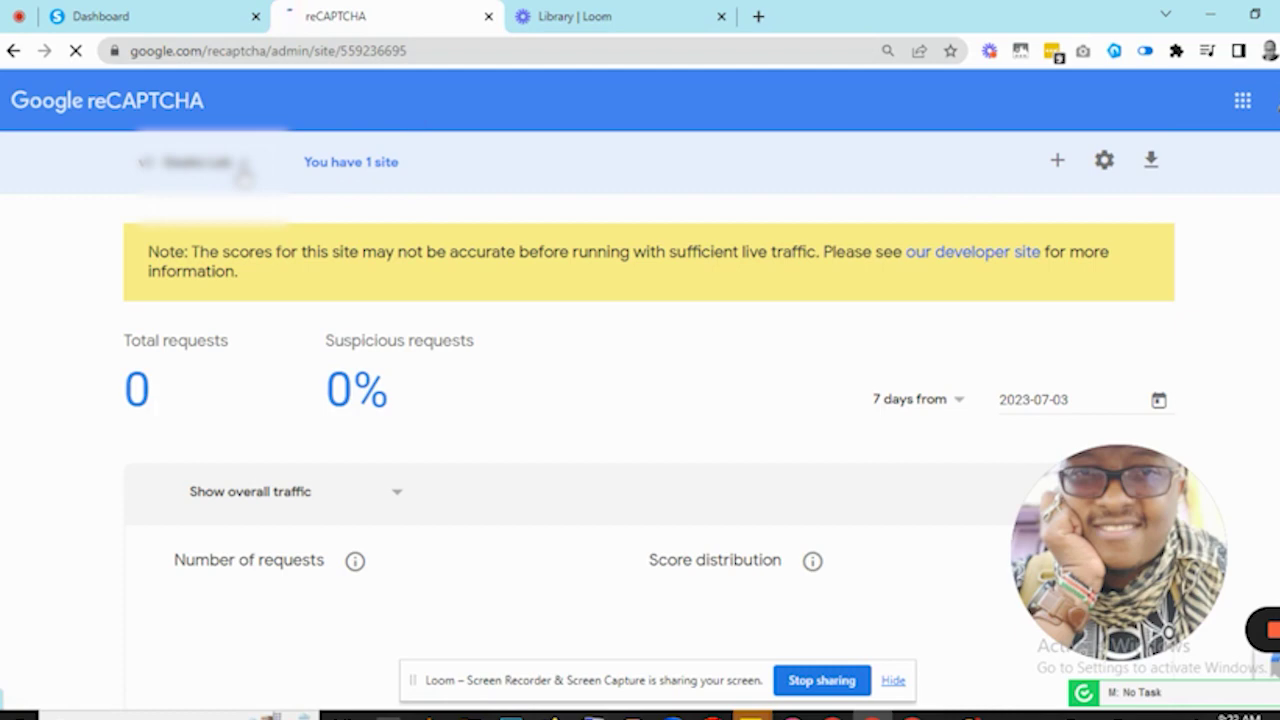
{"action": "left_click", "coordinate": [1058, 162]}
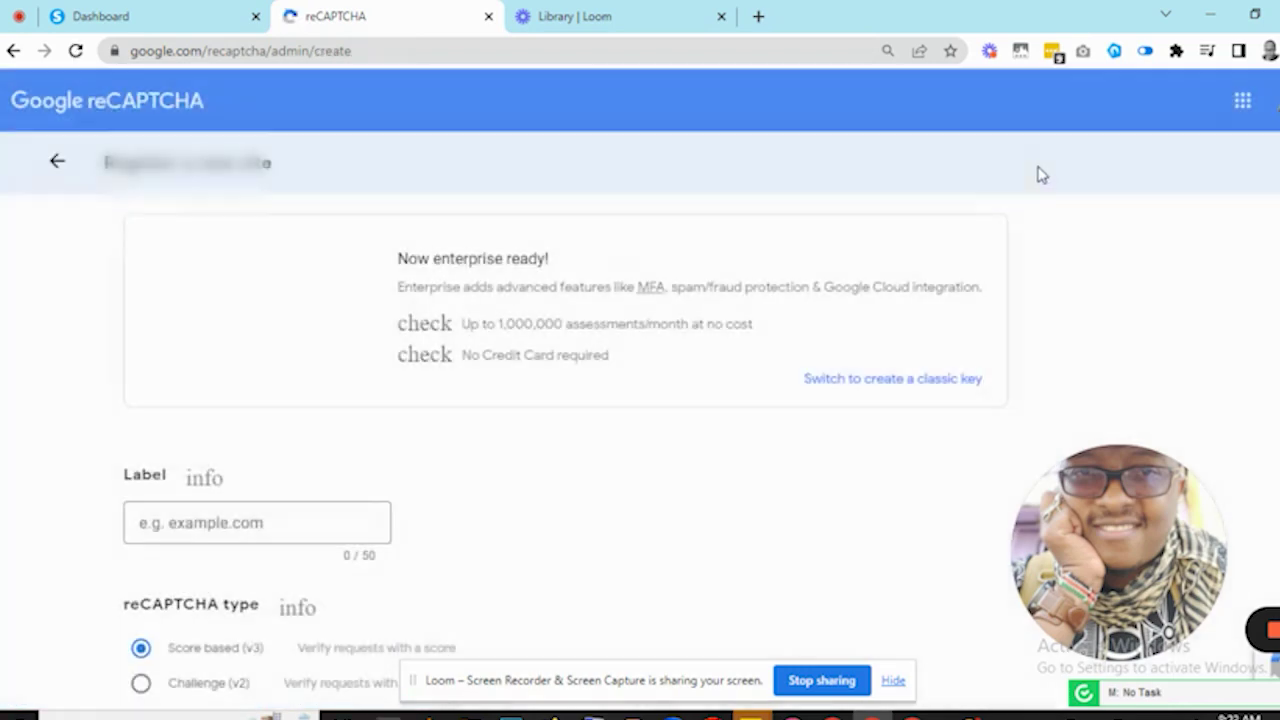
{"action": "scroll", "coordinate": [255, 300], "scroll_direction": "down", "scroll_amount": 3}
{"action": "left_click", "coordinate": [248, 224]}
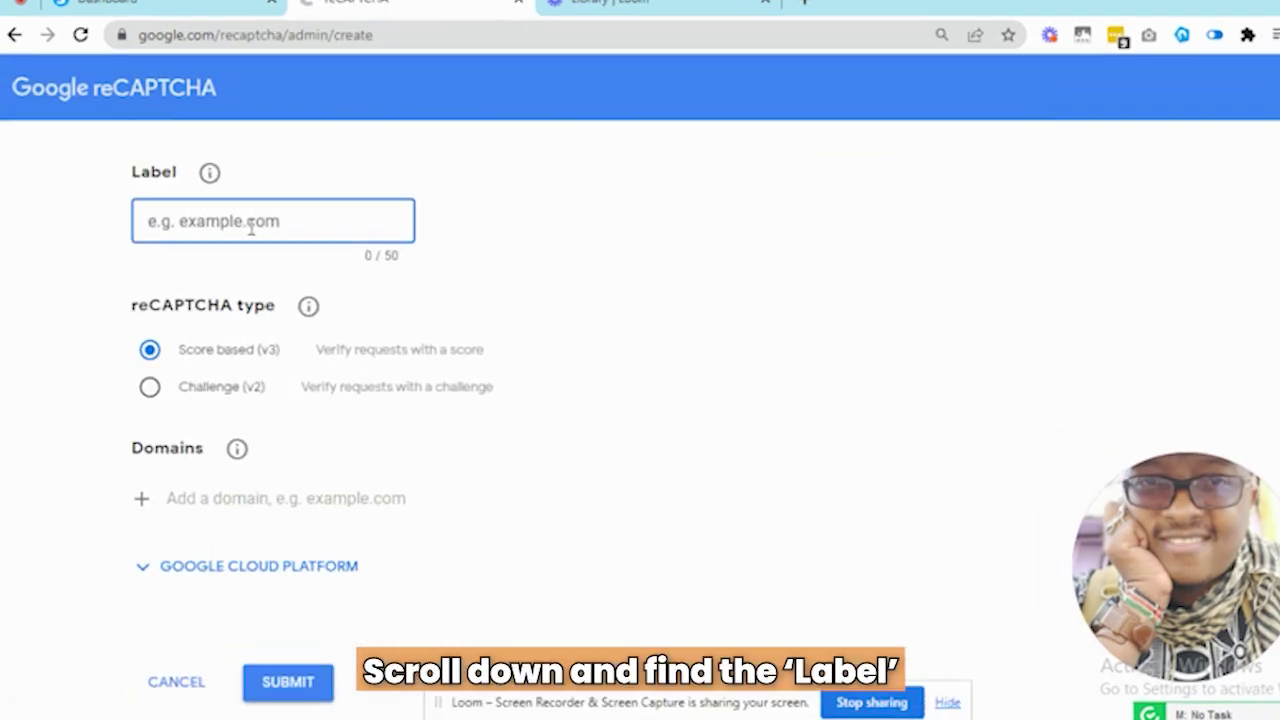
{"action": "type", "text": "example.com"}
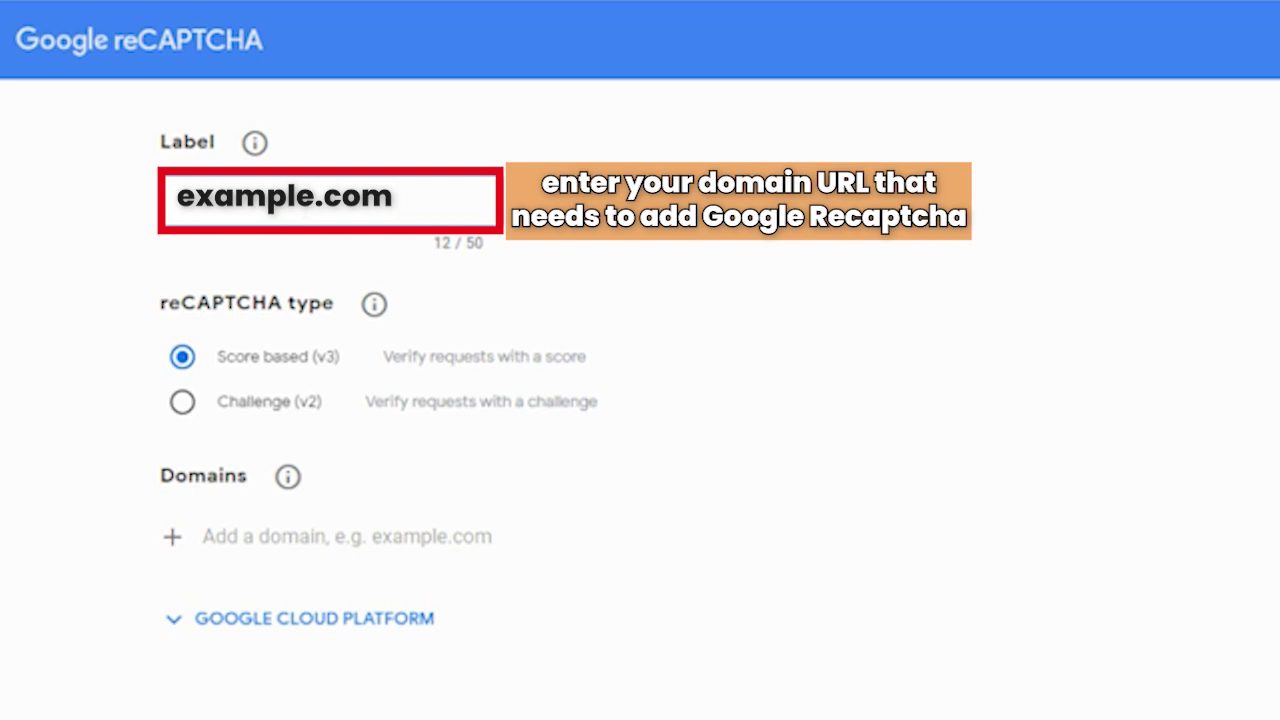
Choose the Challenge (v2) checkbox type, add example.com as the domain, and submit.
{"action": "scroll", "coordinate": [288, 252], "scroll_direction": "down", "scroll_amount": 1}
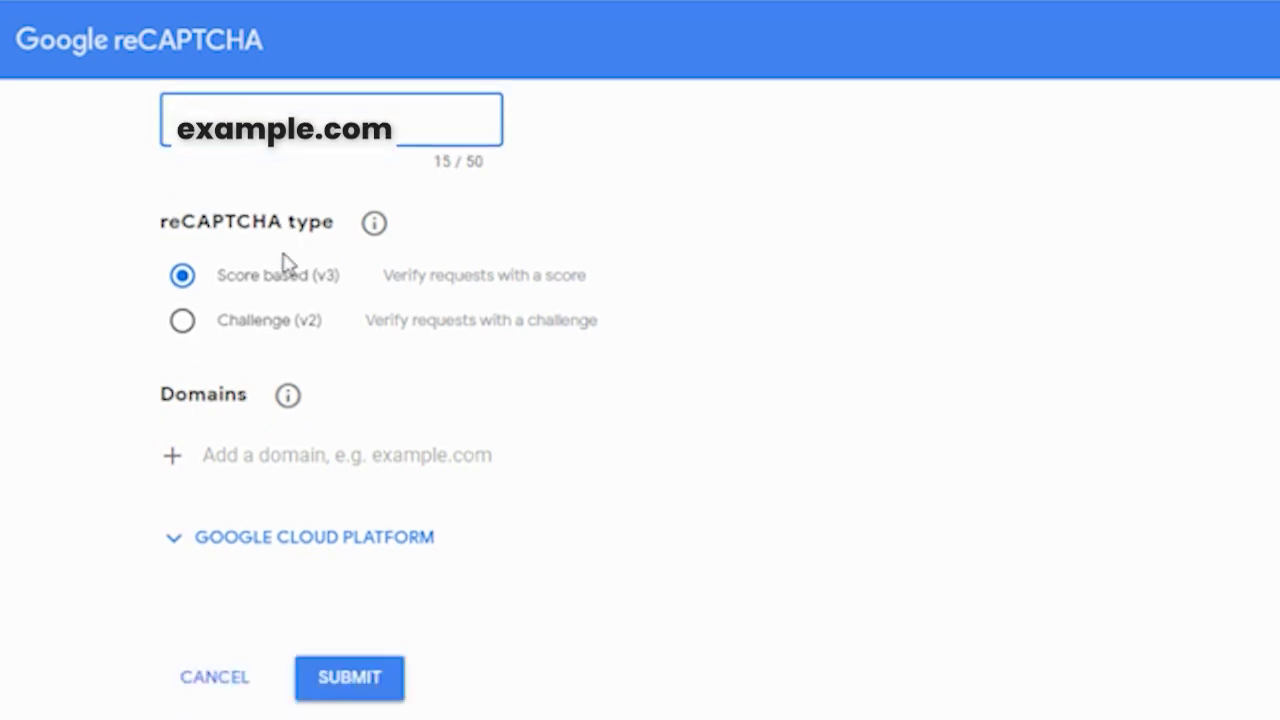
{"action": "left_click", "coordinate": [182, 320]}
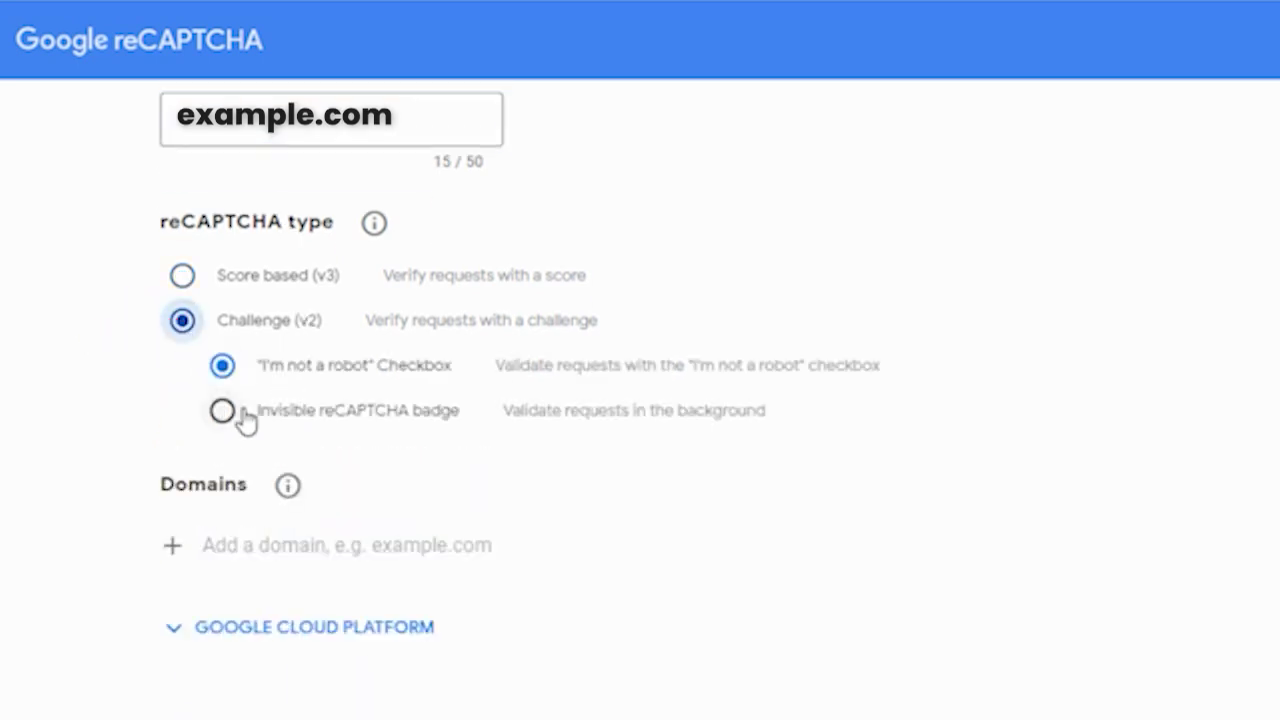
{"action": "scroll", "coordinate": [312, 372], "scroll_direction": "down", "scroll_amount": 1}
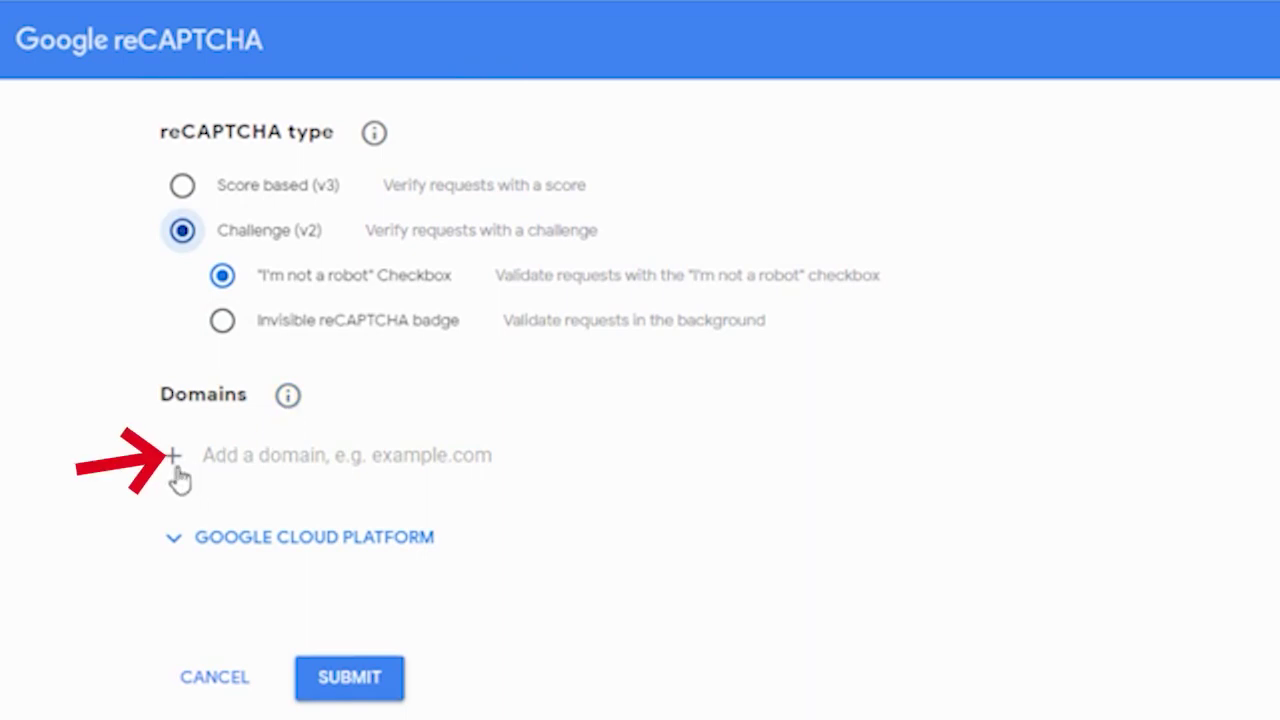
{"action": "left_click", "coordinate": [300, 460]}
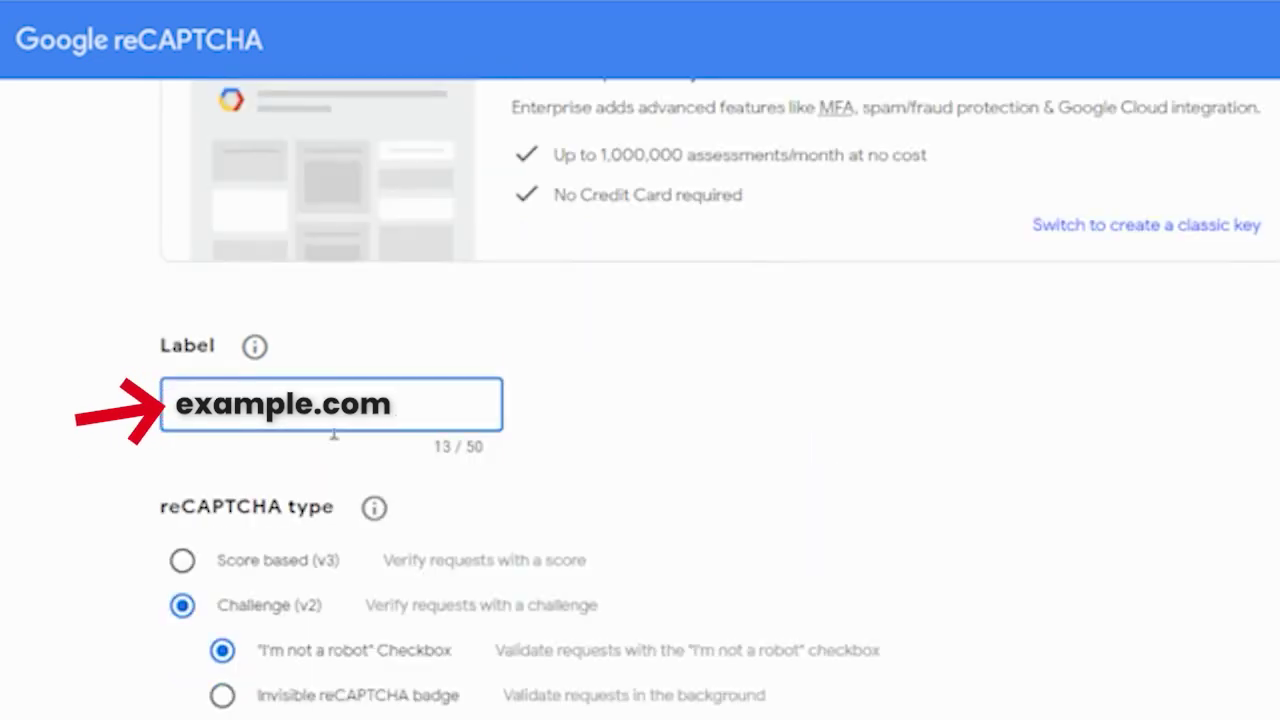
{"action": "key", "text": "BackSpace"}
{"action": "scroll", "coordinate": [334, 432], "scroll_direction": "down", "scroll_amount": 4}
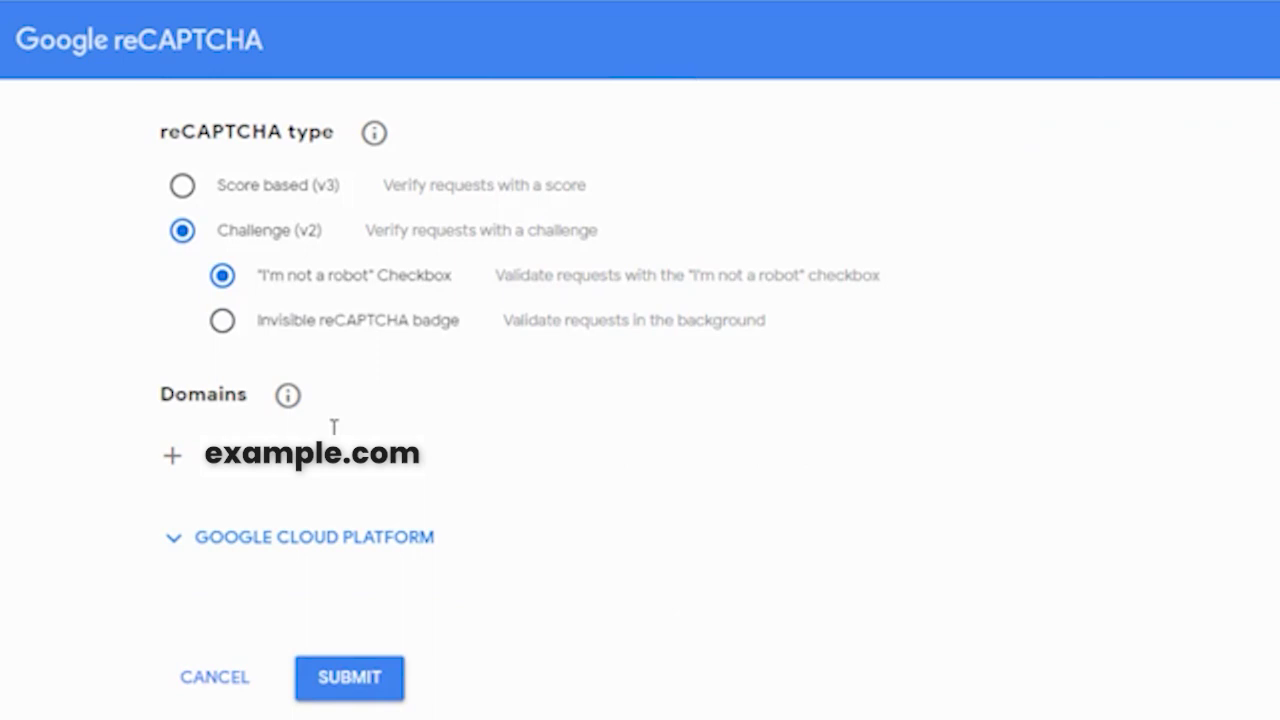
{"action": "left_click", "coordinate": [370, 680]}
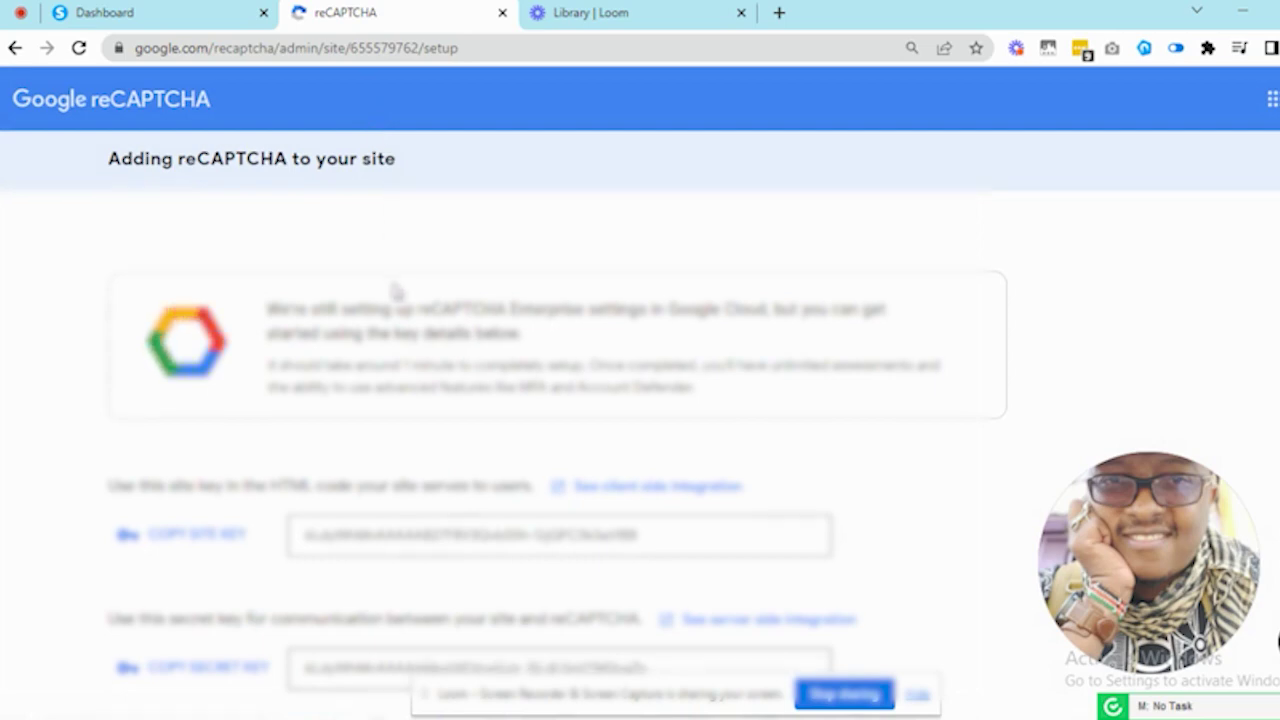
{"action": "scroll", "coordinate": [394, 291], "scroll_direction": "down", "scroll_amount": 1}
Copy the new reCAPTCHA site key into the domain's Site key field.
{"action": "left_click", "coordinate": [196, 463]}
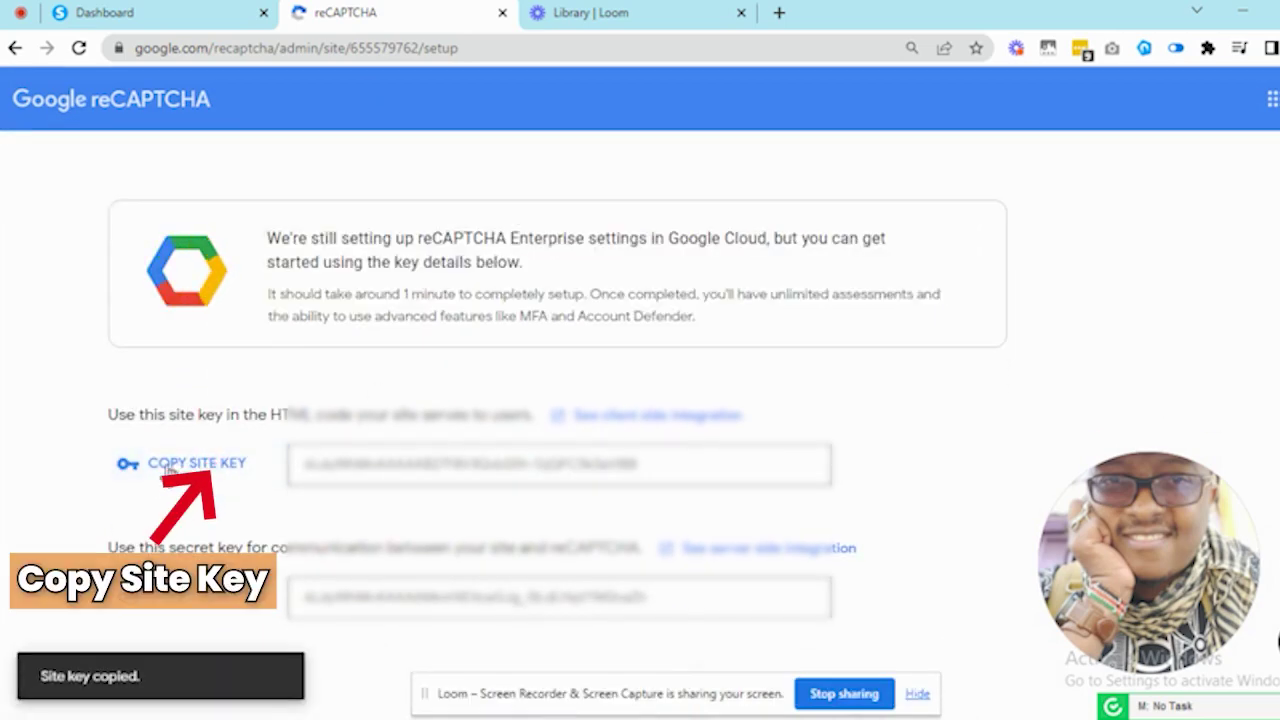
{"action": "left_click", "coordinate": [175, 12]}
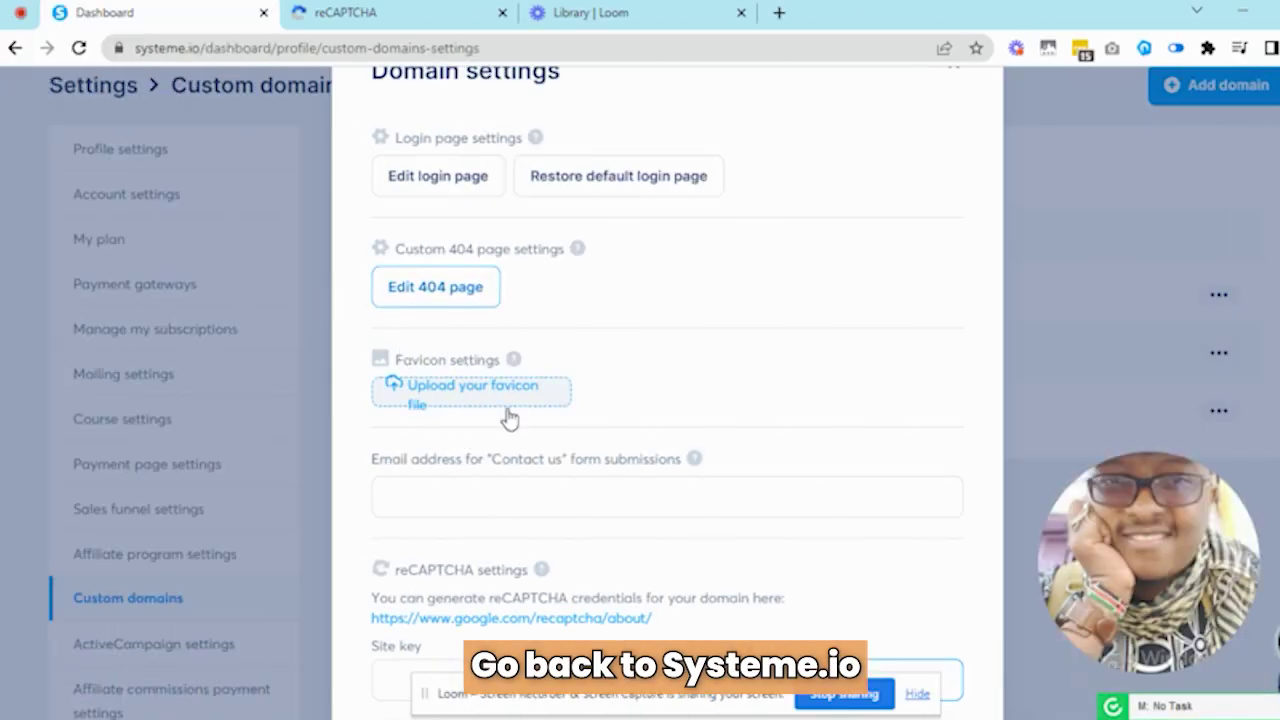
{"action": "scroll", "coordinate": [509, 417], "scroll_direction": "down", "scroll_amount": 3}
{"action": "left_click", "coordinate": [433, 499]}
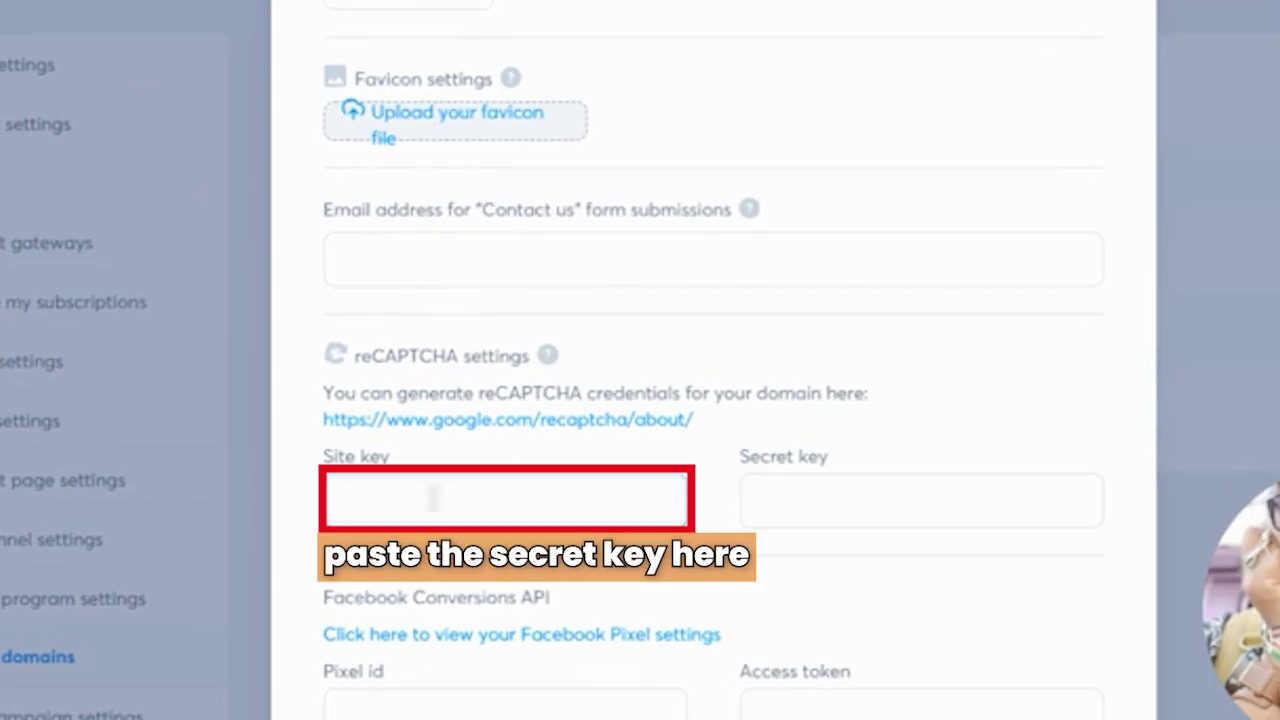
{"action": "key", "text": "ctrl+v"}
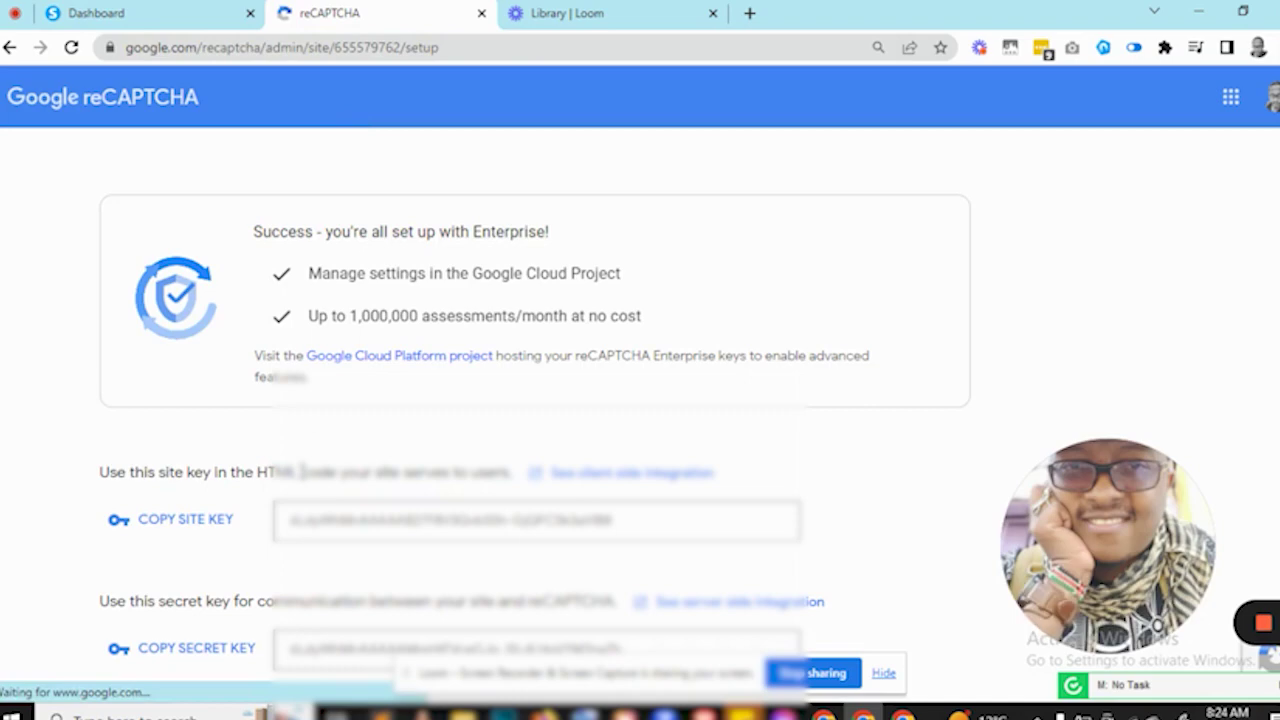
Copy the secret key into the Secret key field and save the domain settings.
{"action": "scroll", "coordinate": [228, 553], "scroll_direction": "down", "scroll_amount": 2}
{"action": "left_click", "coordinate": [228, 551]}
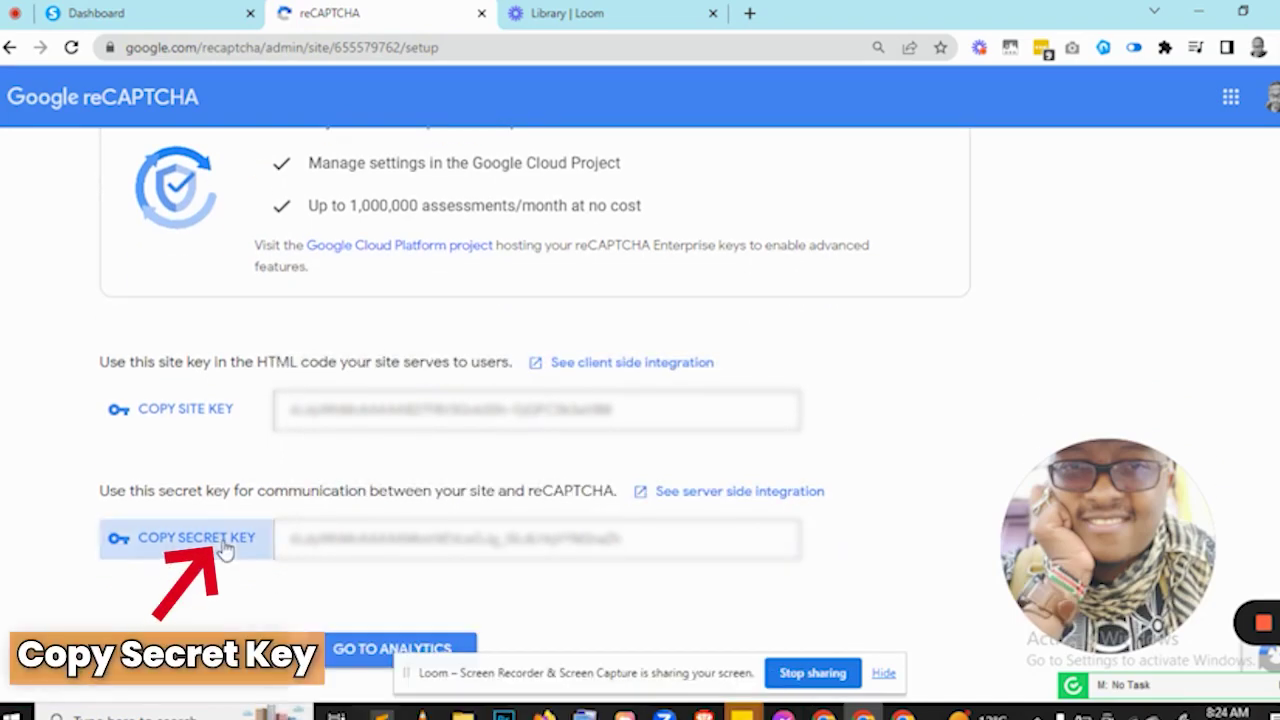
{"action": "left_click", "coordinate": [143, 14]}
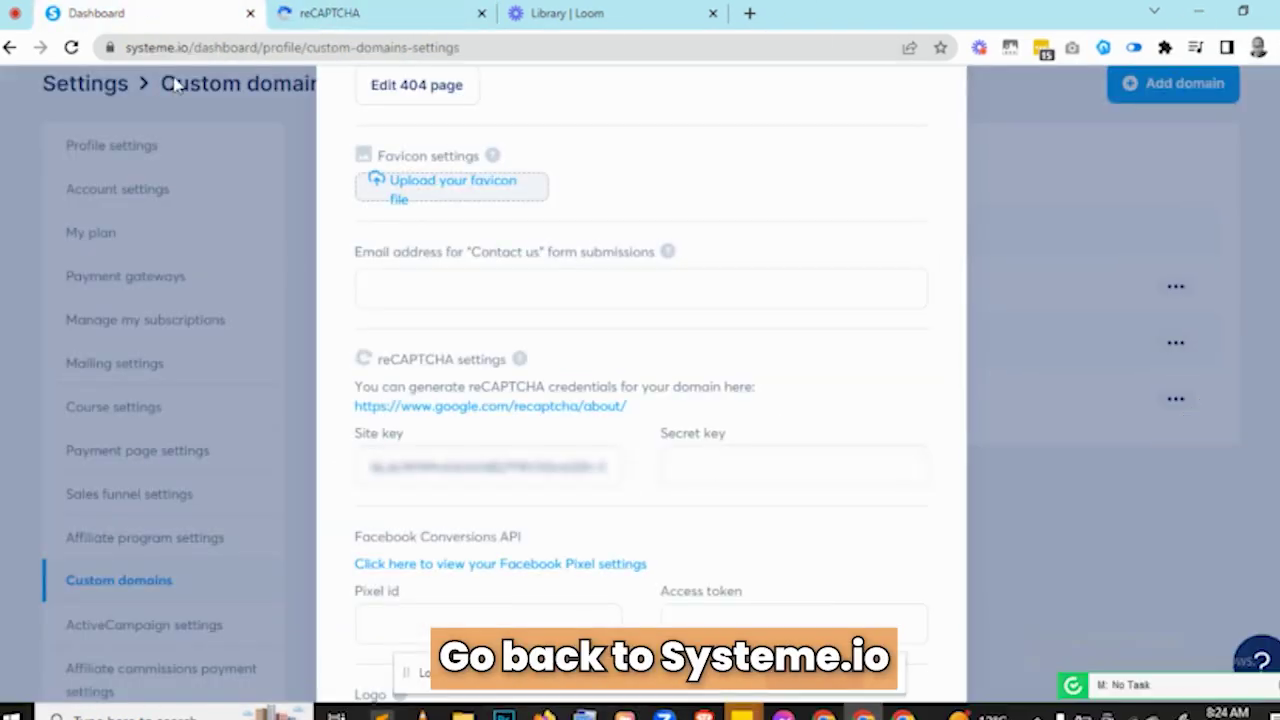
{"action": "left_click", "coordinate": [709, 470]}
{"action": "key", "text": "ctrl+v"}
{"action": "scroll", "coordinate": [710, 383], "scroll_direction": "down", "scroll_amount": 3}
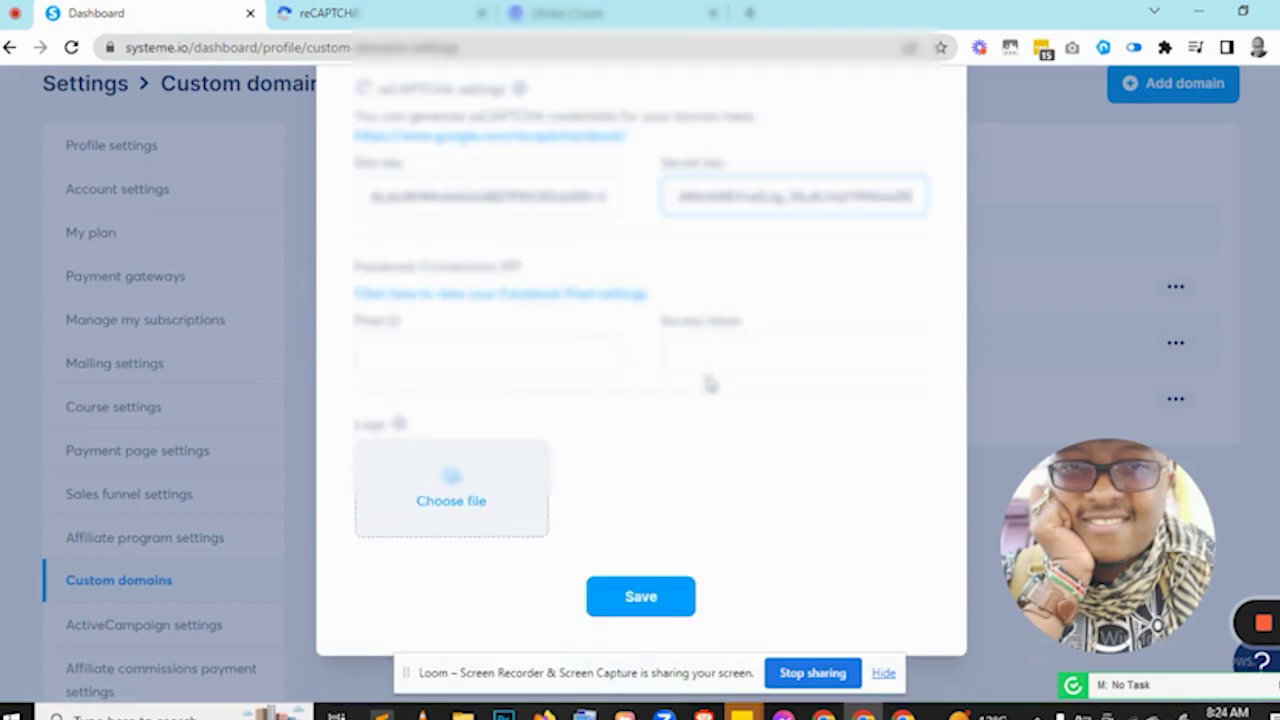
{"action": "left_click", "coordinate": [645, 599]}
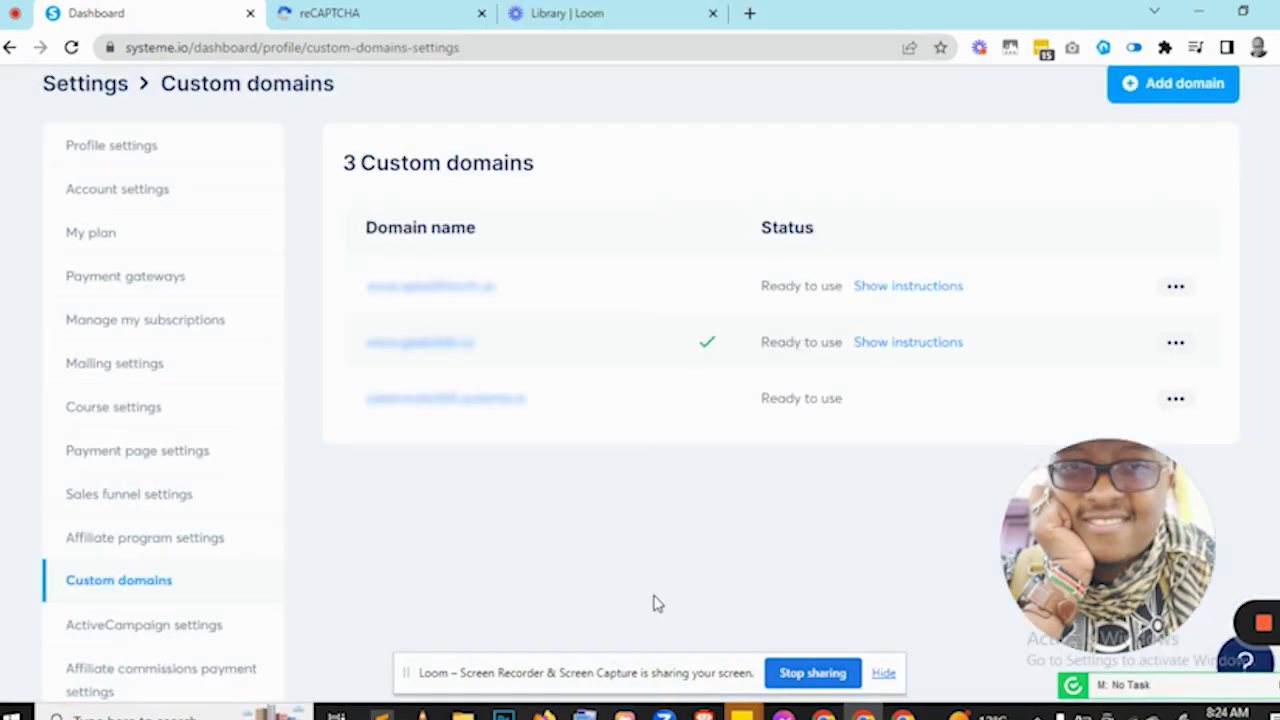
{"action": "scroll", "coordinate": [630, 440], "scroll_direction": "up", "scroll_amount": 2}
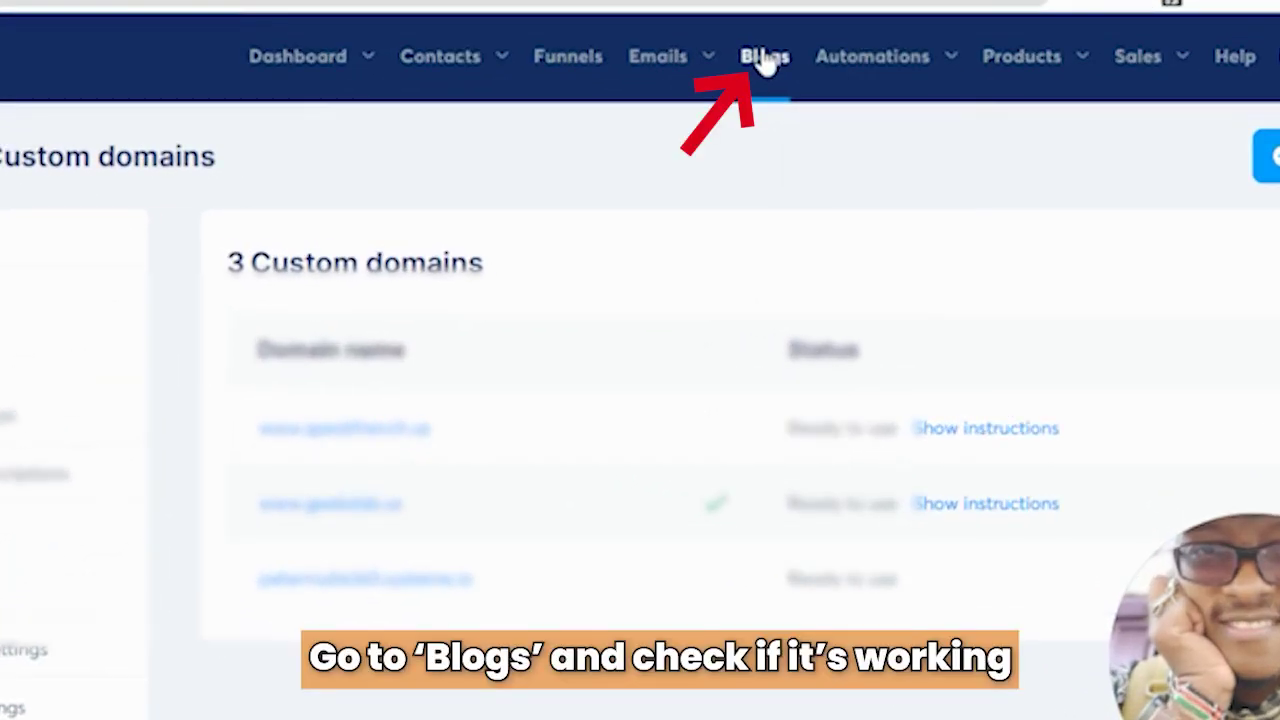
Open the Speak French DELF/ DALF blog's Contact page from its Pages list in the editor.
{"action": "left_click", "coordinate": [765, 62]}
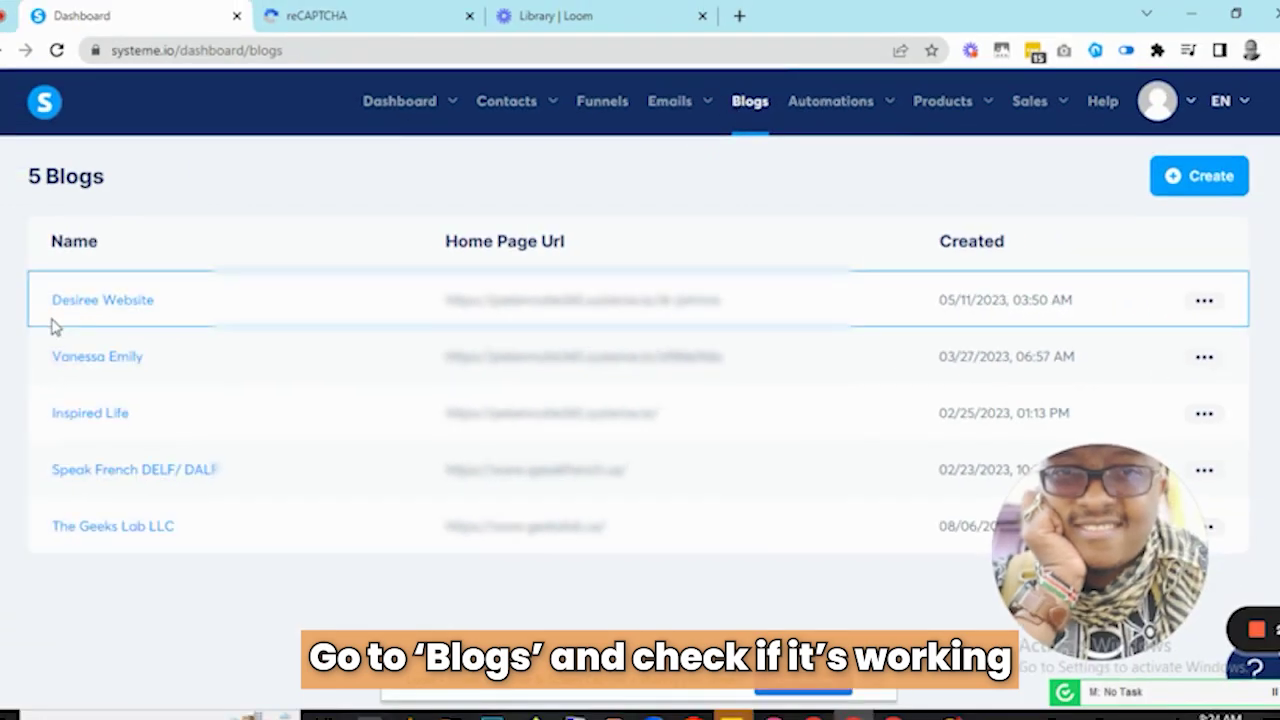
{"action": "left_click", "coordinate": [150, 470]}
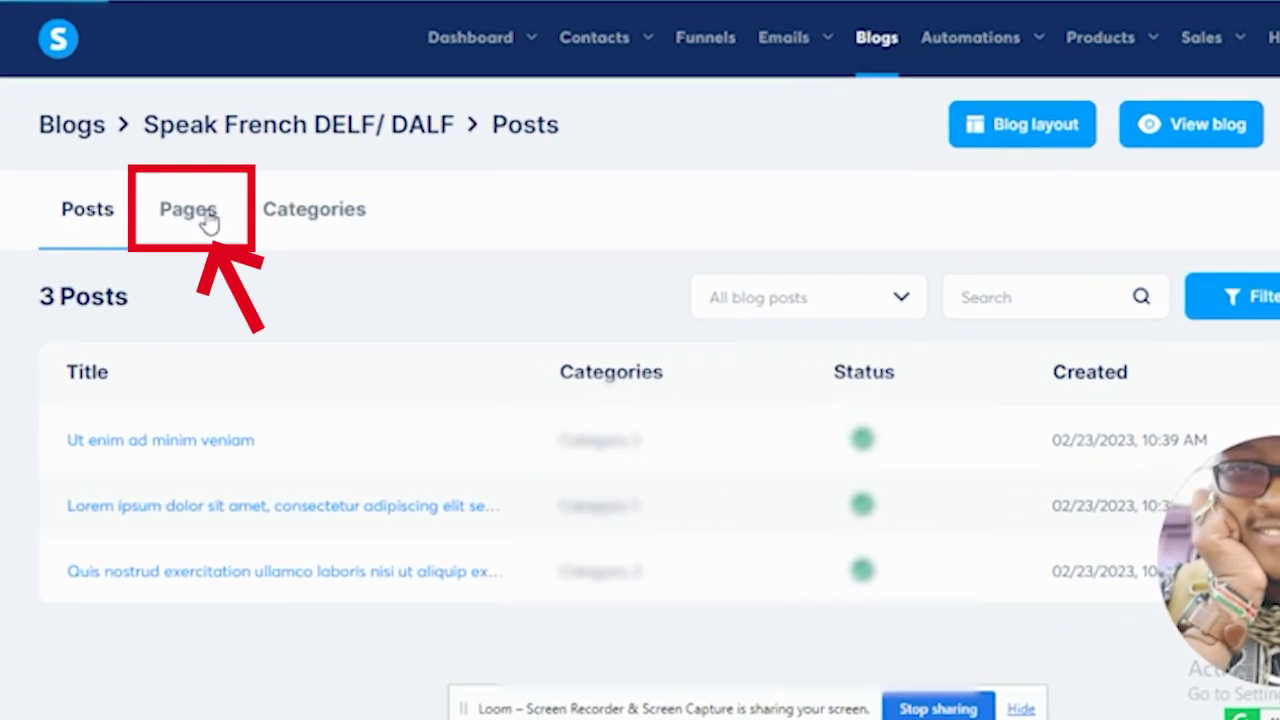
{"action": "left_click", "coordinate": [170, 257]}
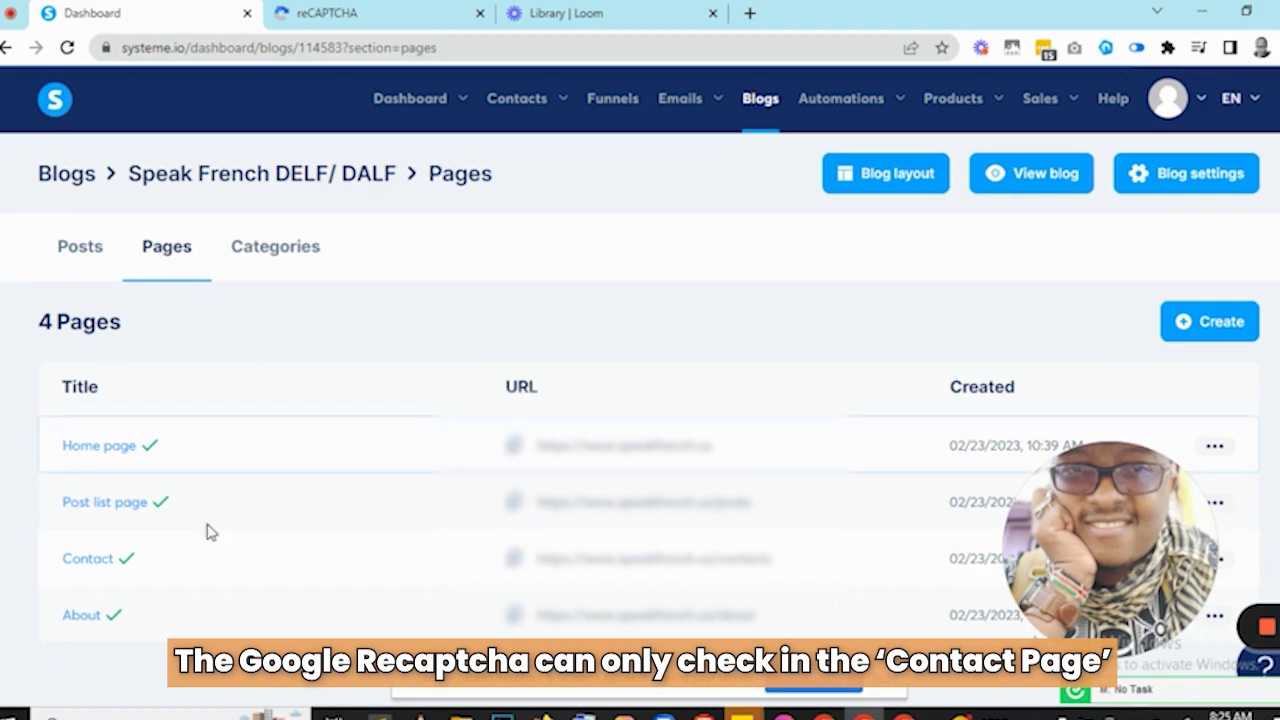
{"action": "left_click", "coordinate": [85, 558]}
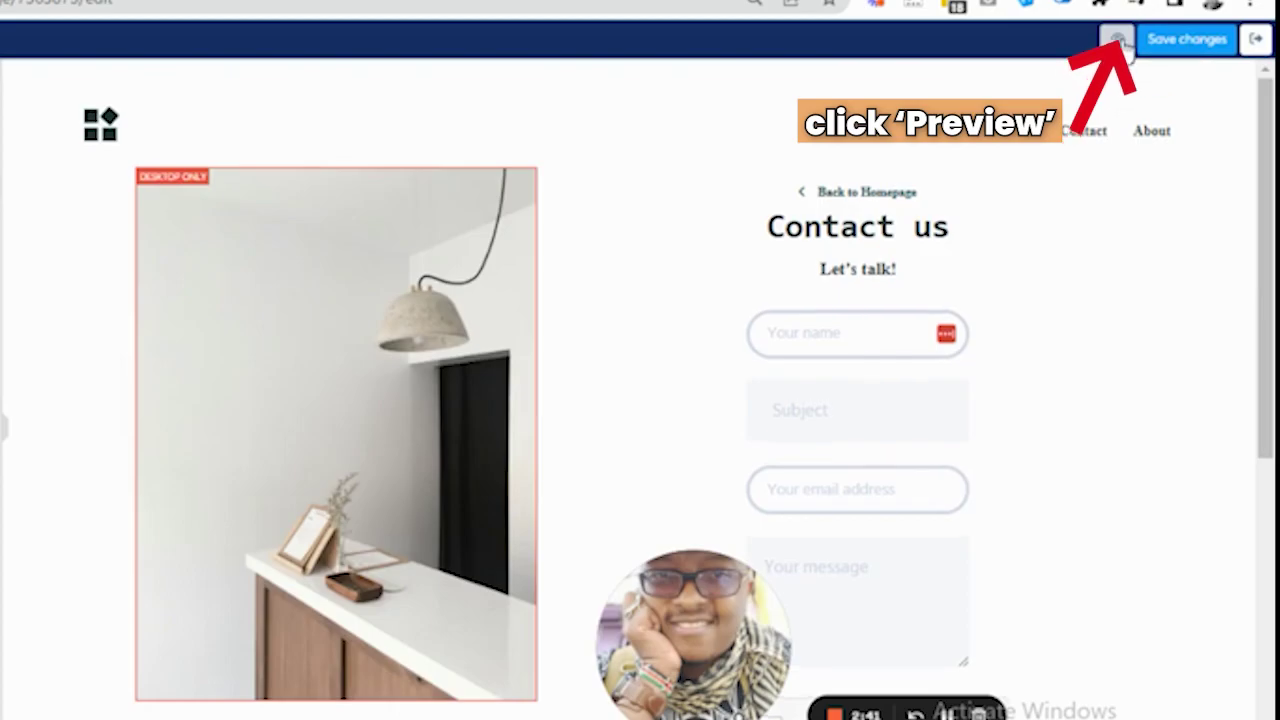
Preview the Contact page and autofill the name and a faked email address.
{"action": "left_click", "coordinate": [1183, 83]}
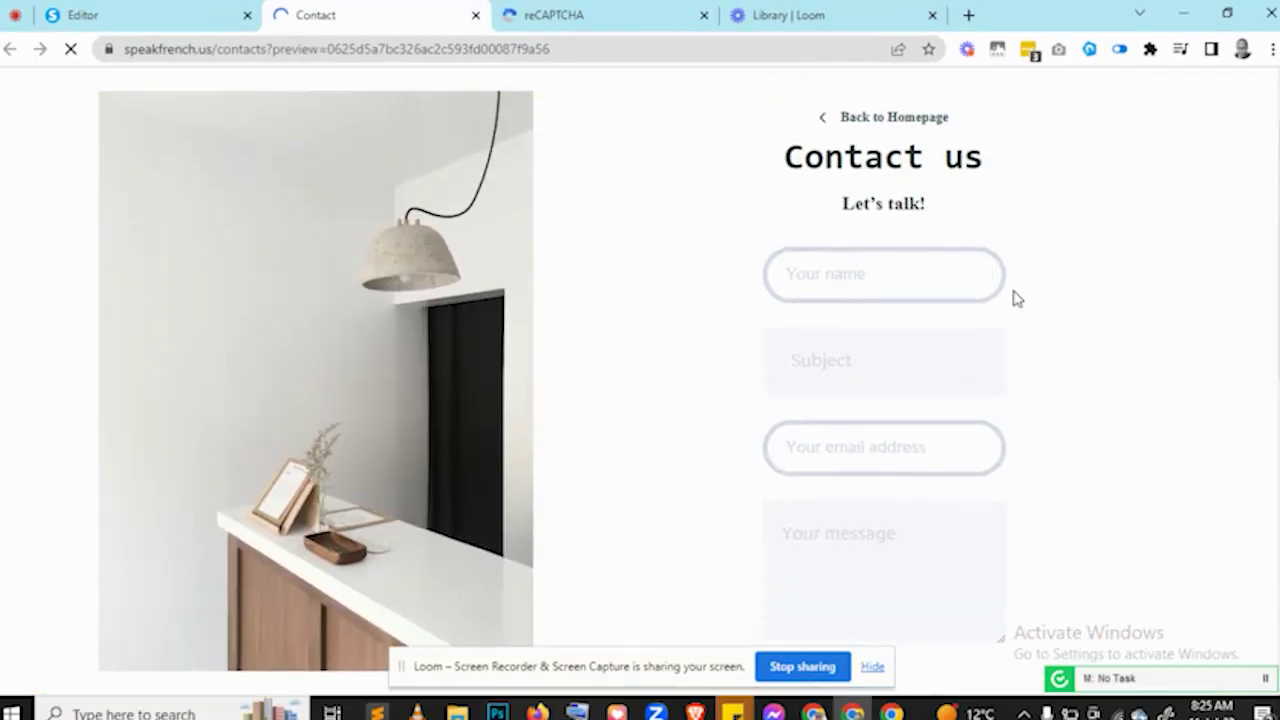
{"action": "scroll", "coordinate": [1015, 295], "scroll_direction": "down", "scroll_amount": 3}
{"action": "scroll", "coordinate": [1014, 294], "scroll_direction": "up", "scroll_amount": 2}
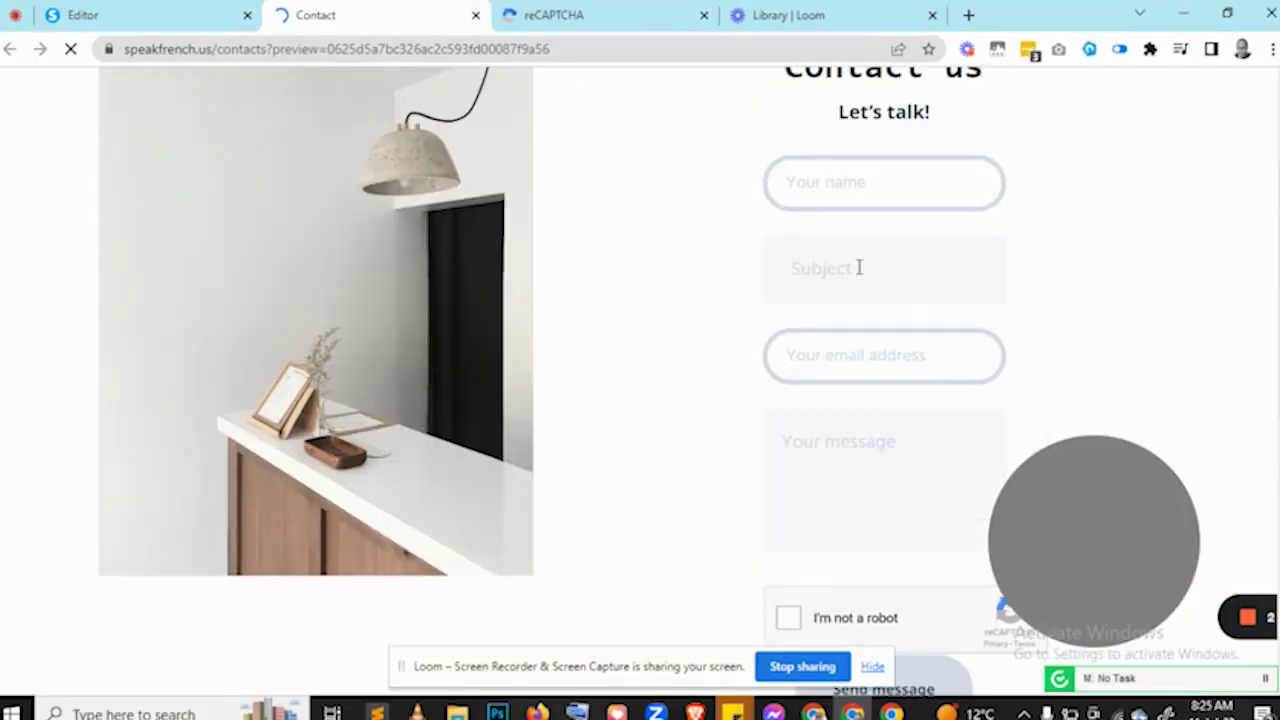
{"action": "left_click", "coordinate": [818, 190]}
{"action": "scroll", "coordinate": [818, 200], "scroll_direction": "down", "scroll_amount": 2}
{"action": "left_click", "coordinate": [857, 170]}
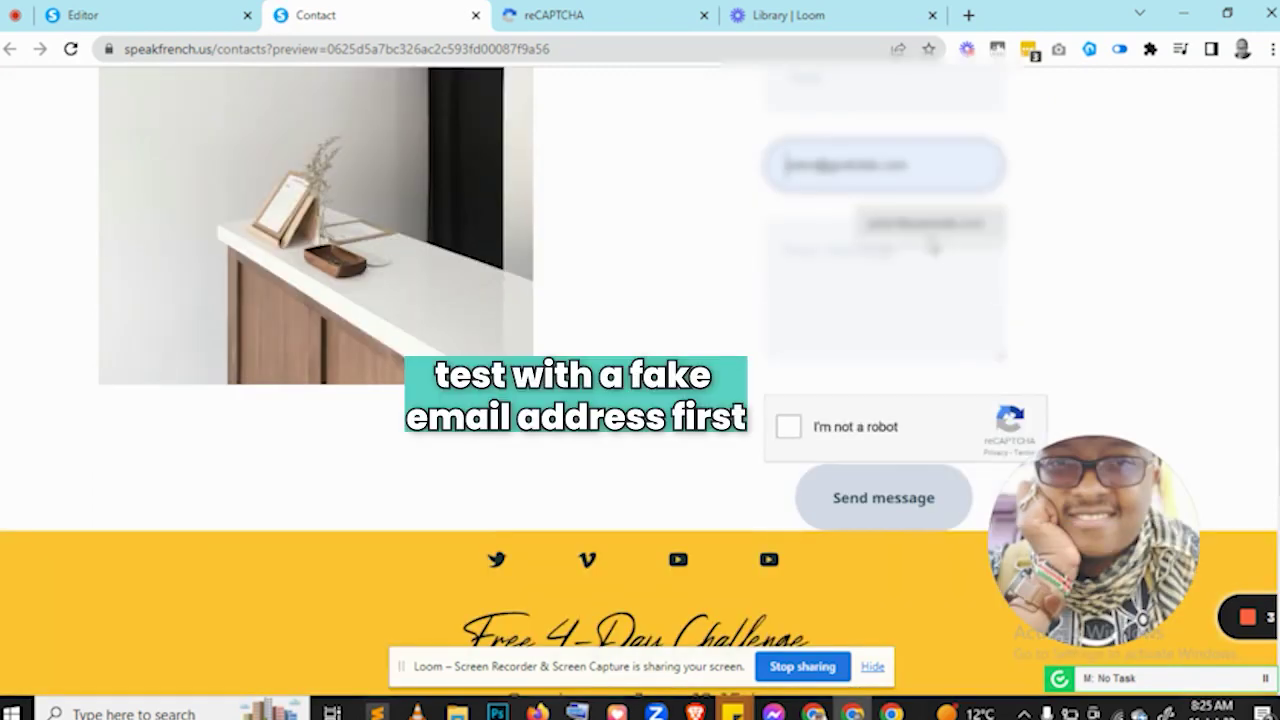
{"action": "left_click", "coordinate": [930, 224]}
{"action": "left_click_drag", "start_coordinate": [906, 165], "coordinate": [841, 165]}
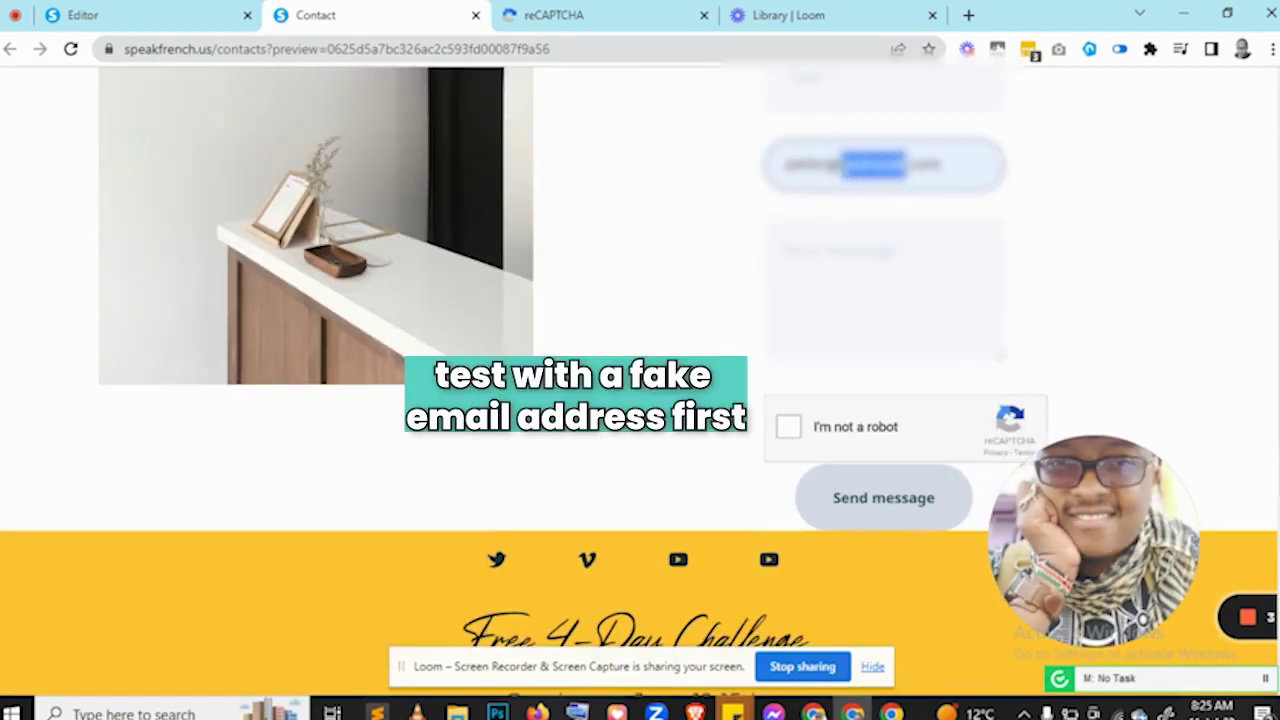
{"action": "key", "text": "BackSpace"}
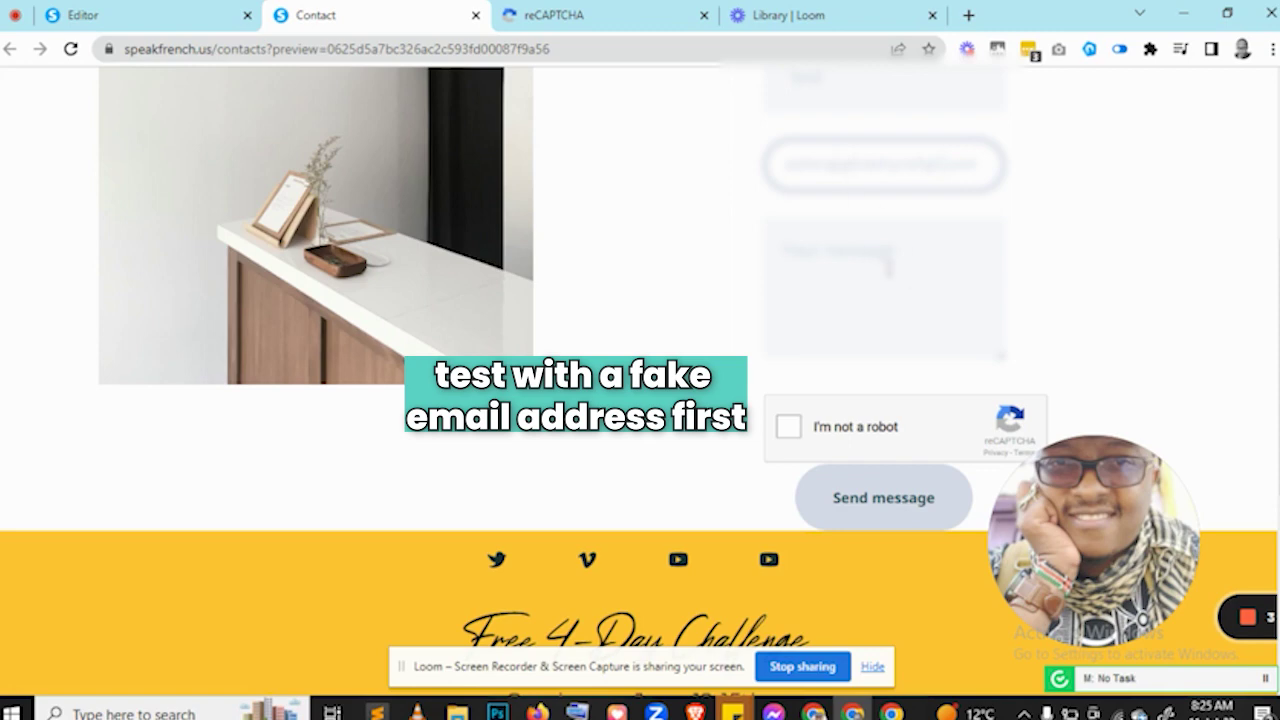
Enter the message 'Test' and tick the I'm not a robot check.
{"action": "left_click", "coordinate": [866, 252]}
{"action": "type", "text": "T"}
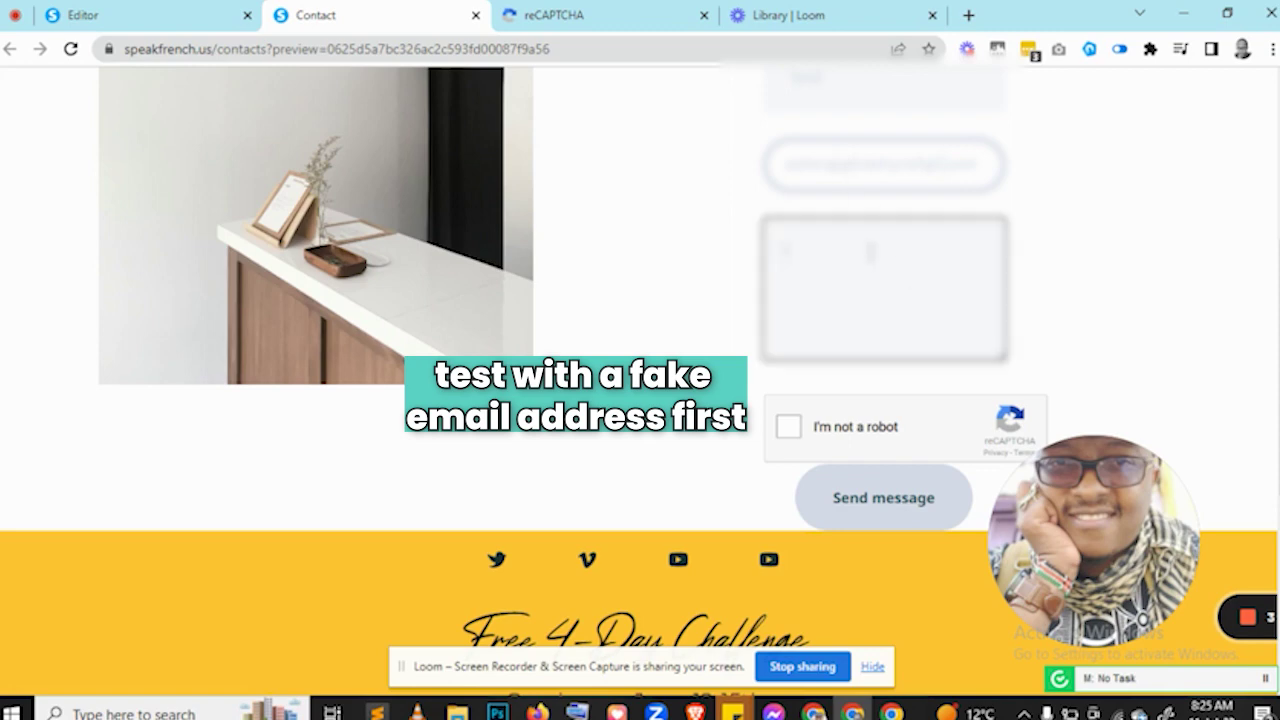
{"action": "type", "text": "est"}
{"action": "left_click", "coordinate": [790, 428]}
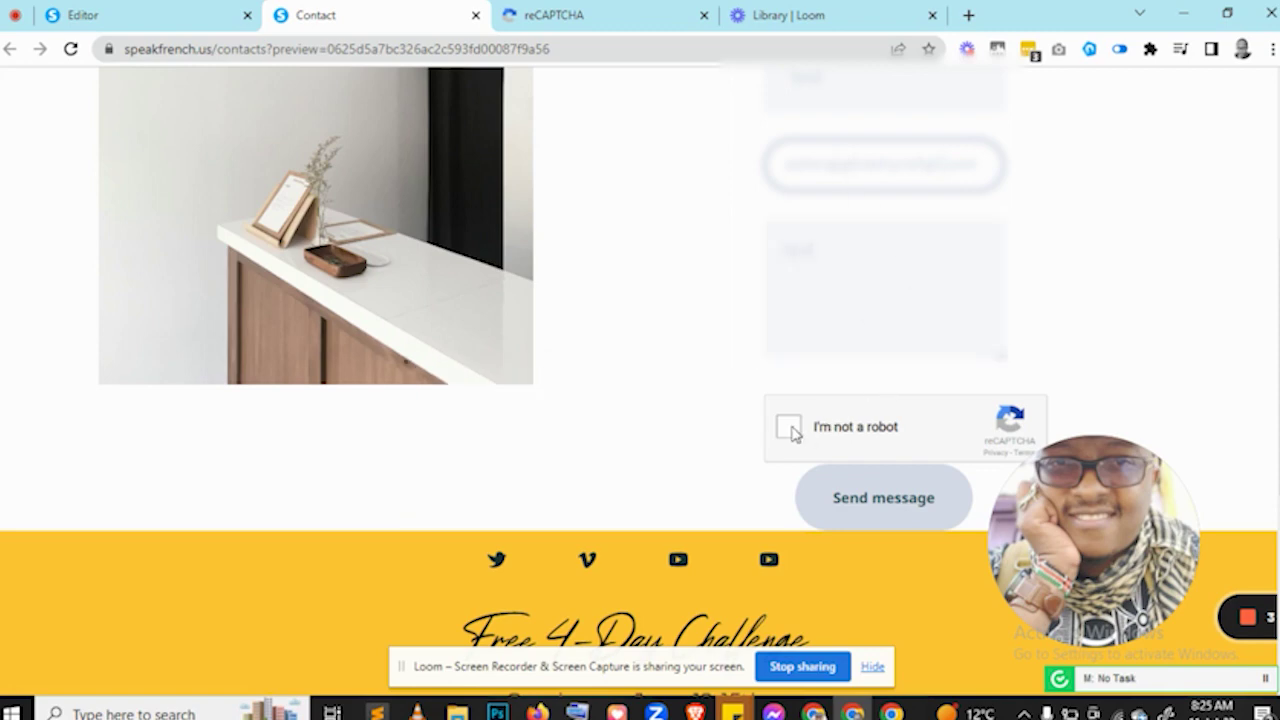
{"action": "left_click", "coordinate": [790, 428]}
{"action": "scroll", "coordinate": [393, 218], "scroll_direction": "down", "scroll_amount": 1}
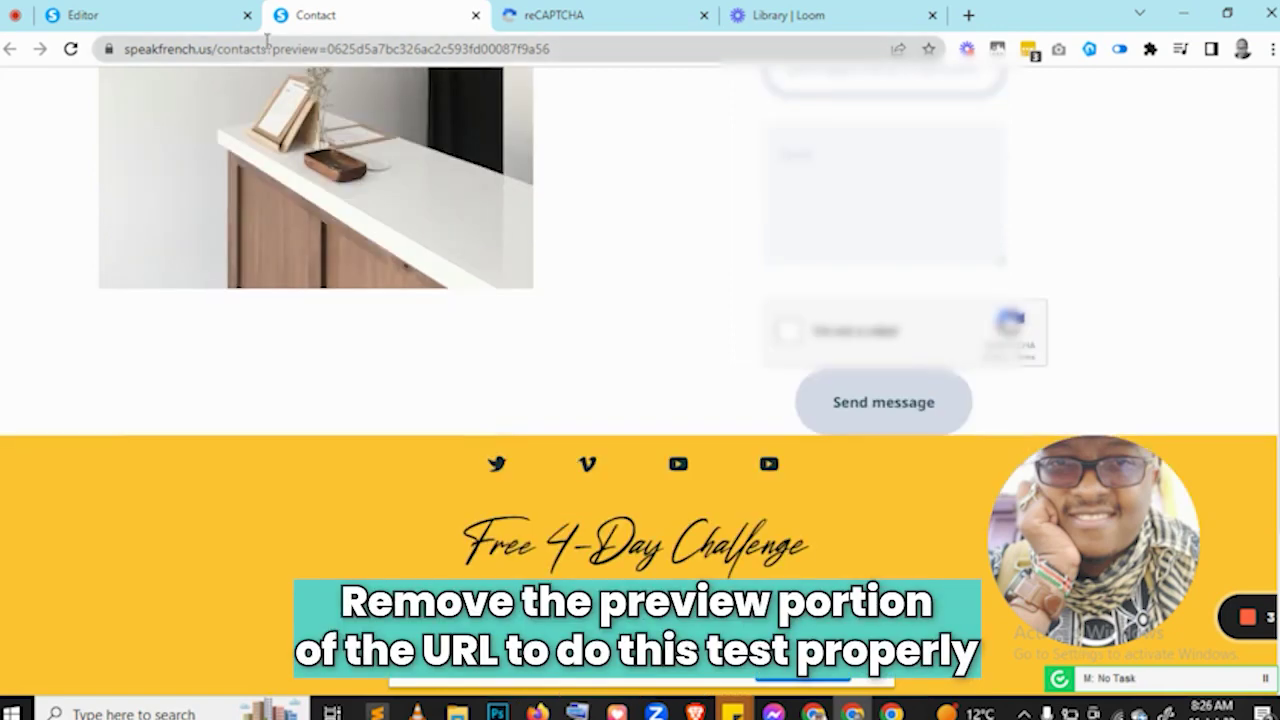
Load the live Contact page without ?preview and autofill the name field.
{"action": "left_click_drag", "start_coordinate": [271, 48], "coordinate": [779, 67]}
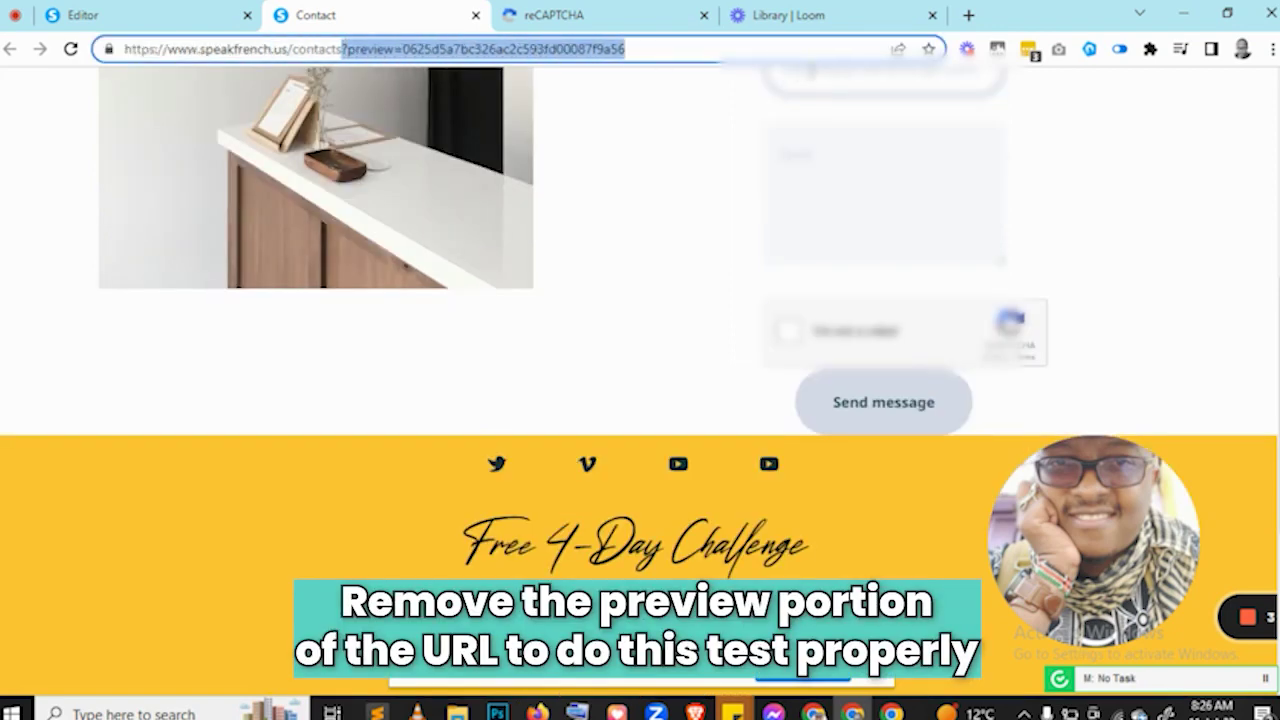
{"action": "key", "text": "BackSpace"}
{"action": "key", "text": "Return"}
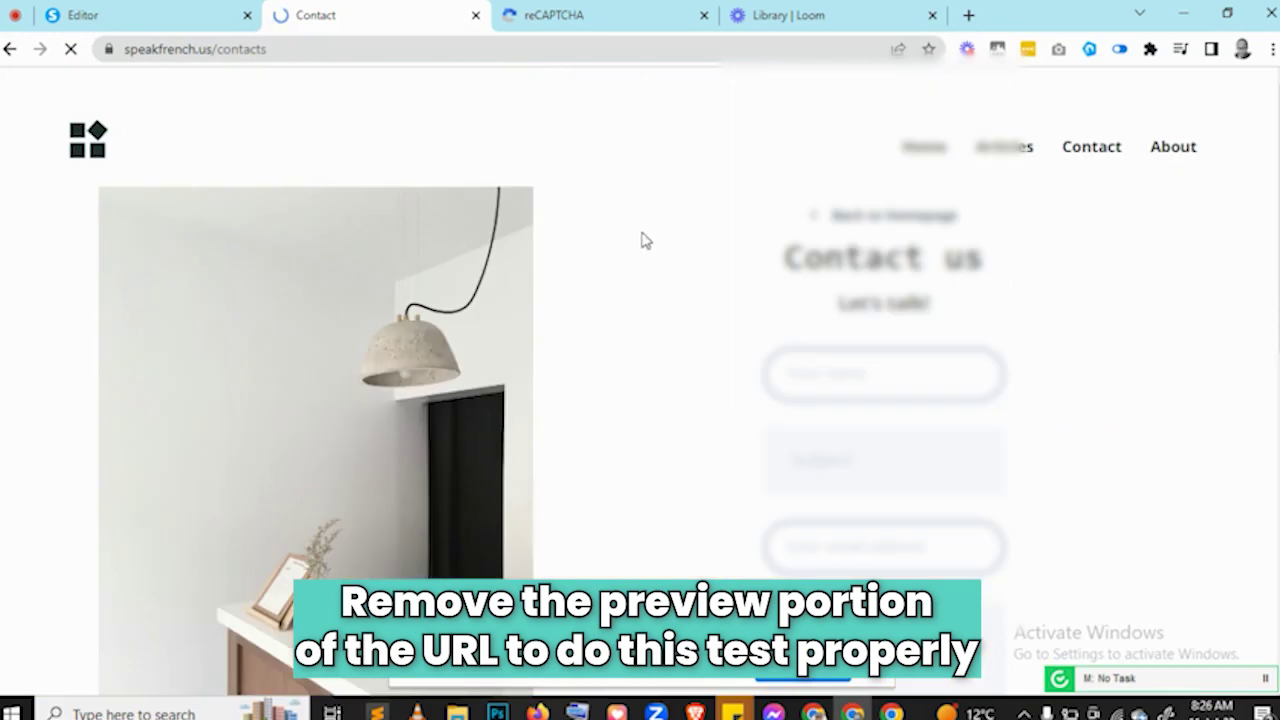
{"action": "left_click", "coordinate": [897, 368]}
{"action": "left_click", "coordinate": [885, 430]}
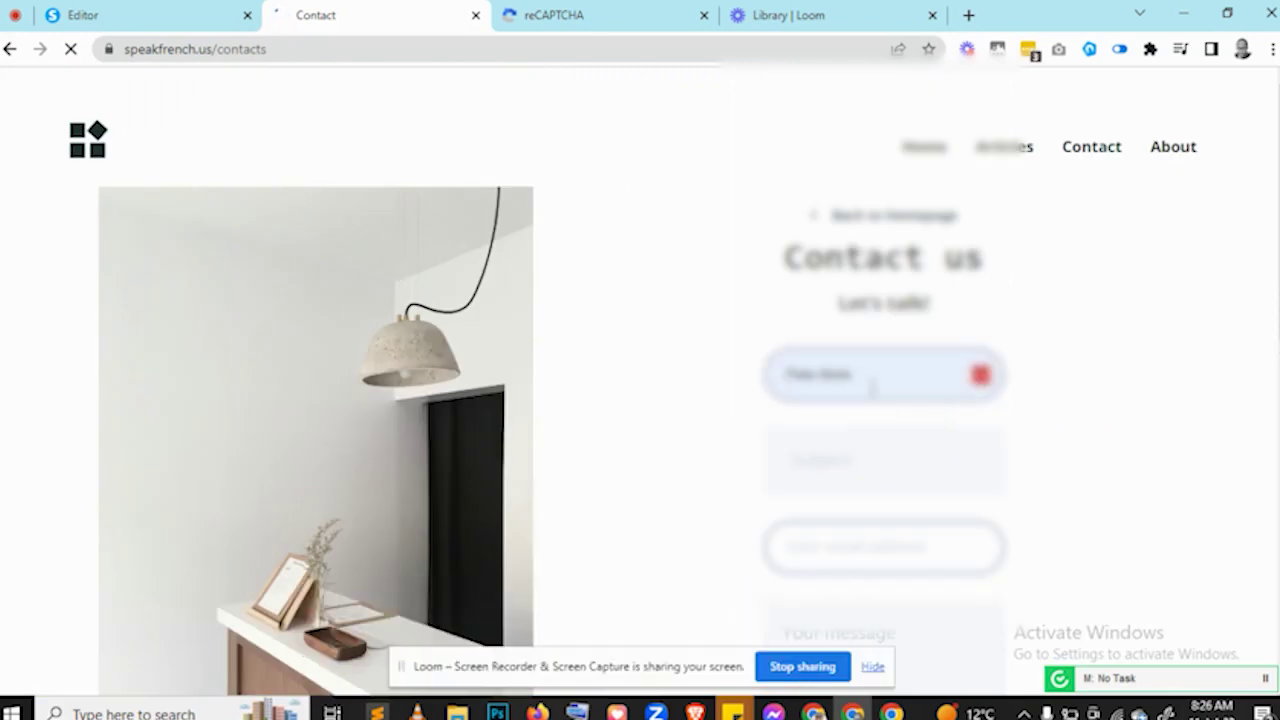
{"action": "scroll", "coordinate": [826, 320], "scroll_direction": "down", "scroll_amount": 2}
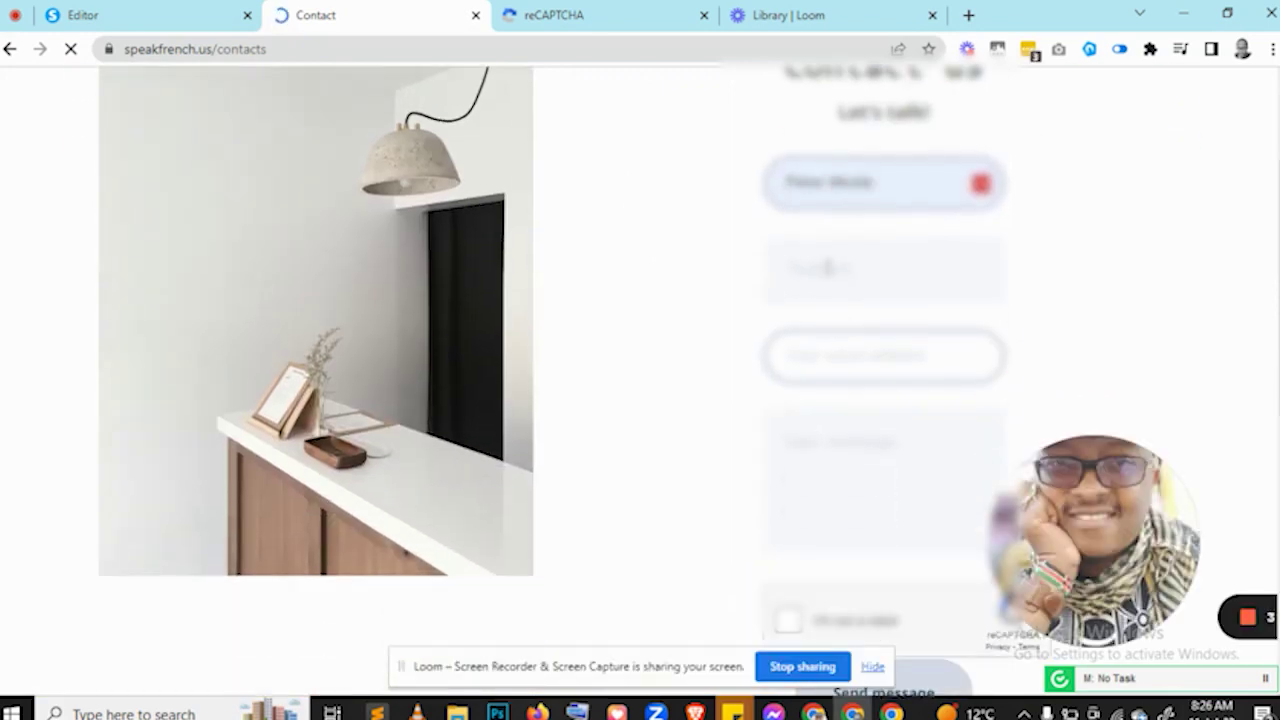
Enter a fake email, pass the reCAPTCHA, and send the form.
{"action": "left_click", "coordinate": [866, 354]}
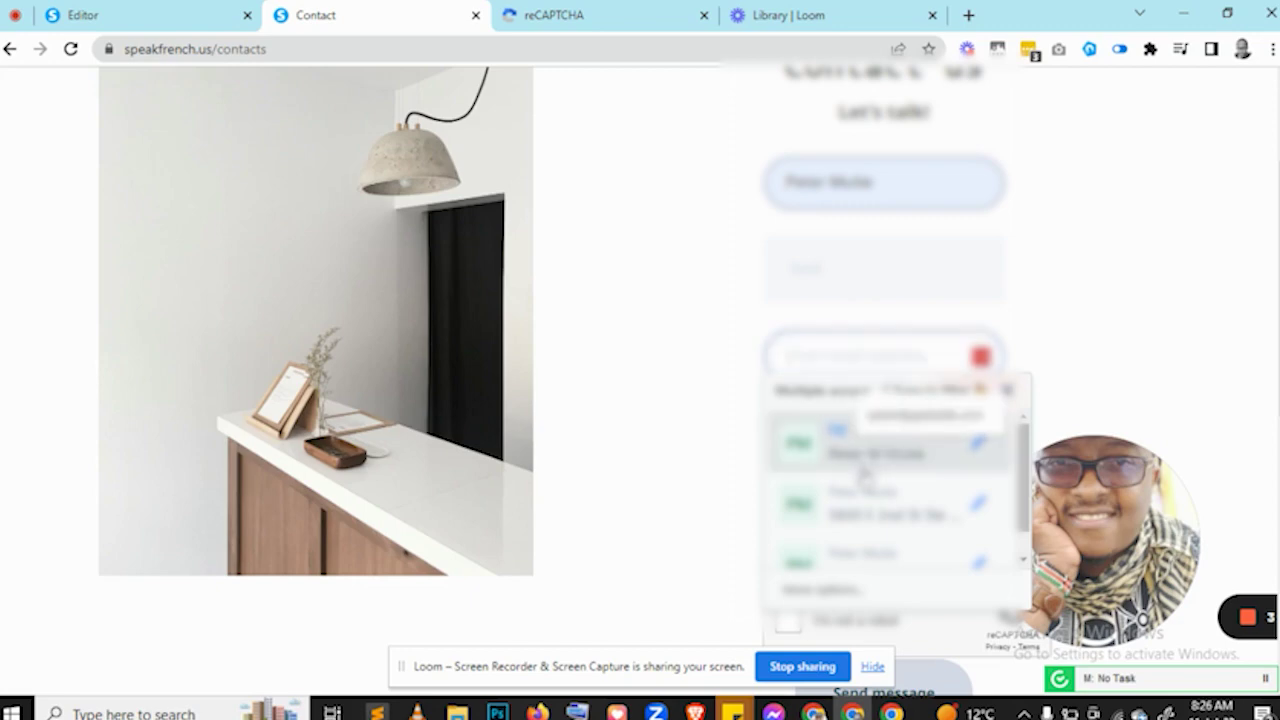
{"action": "type", "text": "t"}
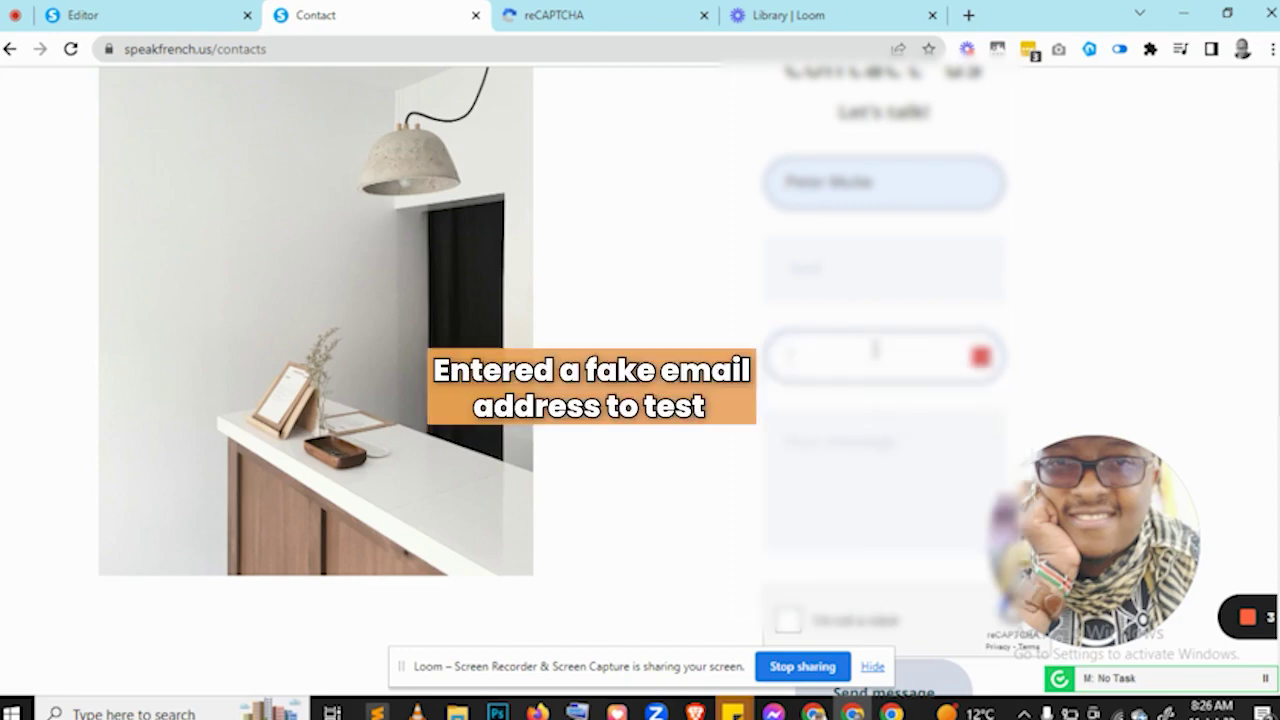
{"action": "scroll", "coordinate": [875, 350], "scroll_direction": "down", "scroll_amount": 2}
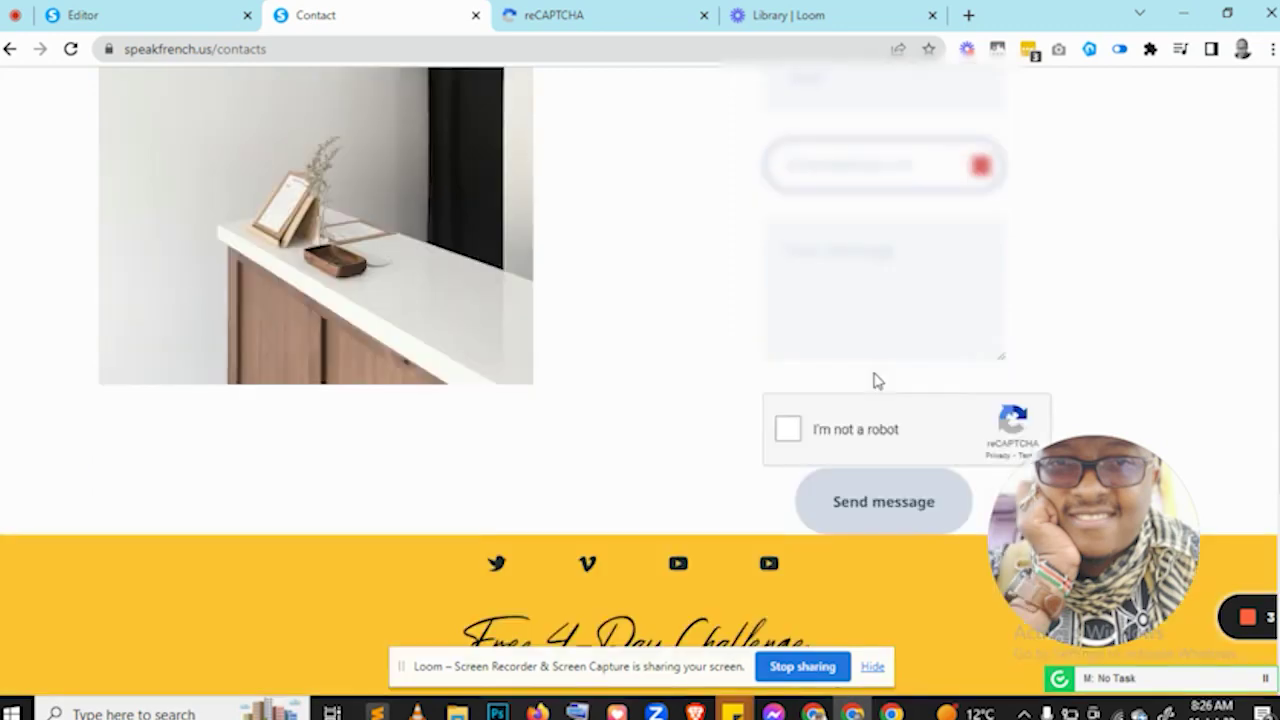
{"action": "left_click", "coordinate": [842, 276]}
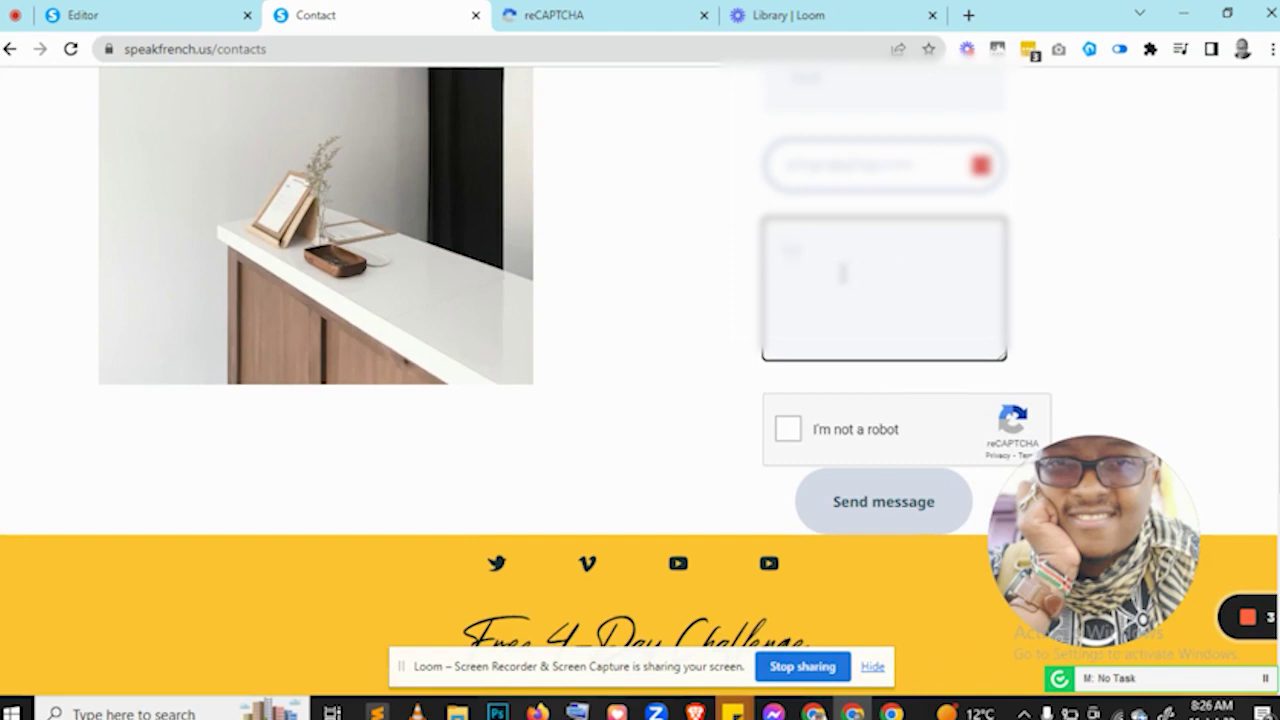
{"action": "left_click", "coordinate": [791, 430]}
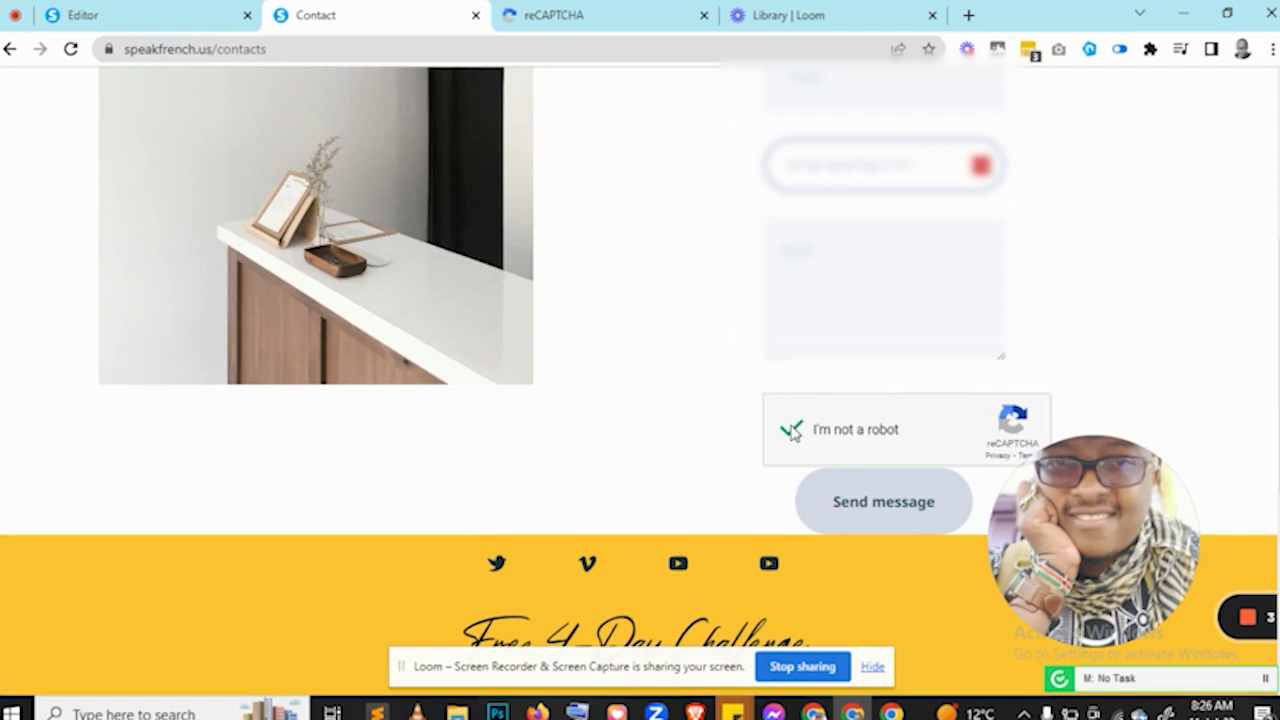
{"action": "left_click", "coordinate": [883, 502]}
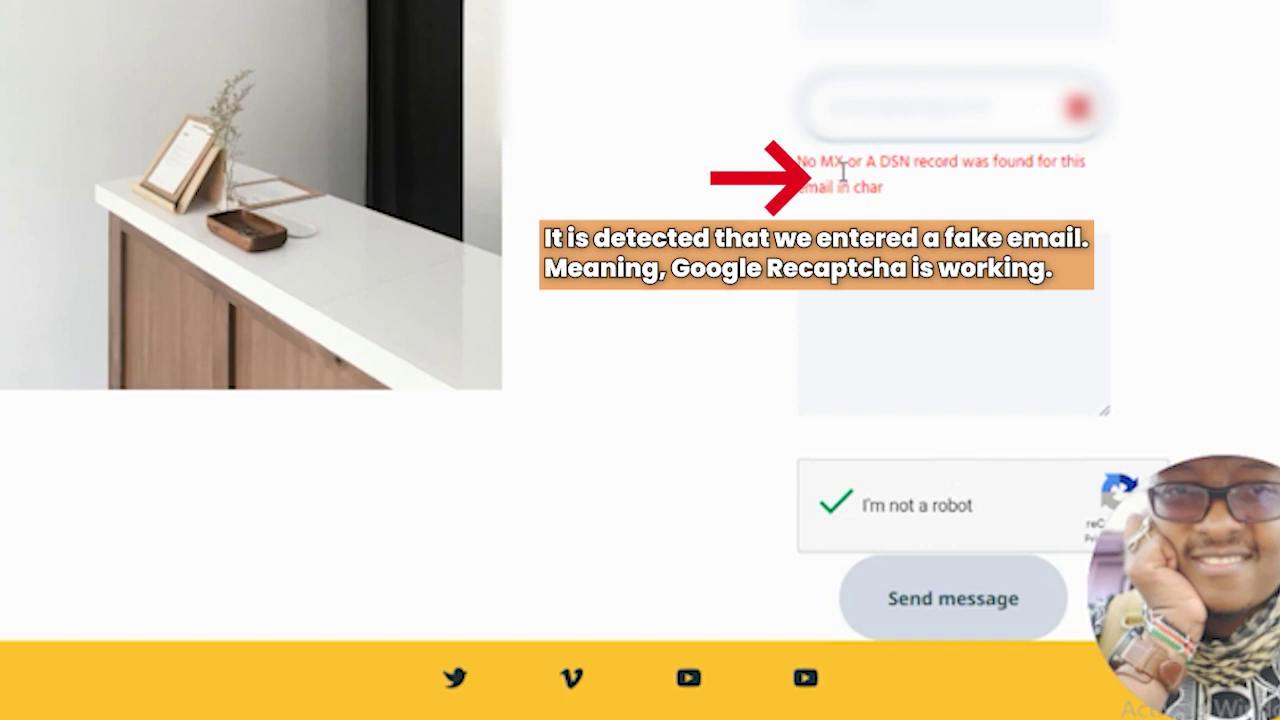
Paste a real email address, pass the reCAPTCHA again, and send the contact form.
{"action": "scroll", "coordinate": [862, 165], "scroll_direction": "up", "scroll_amount": 3}
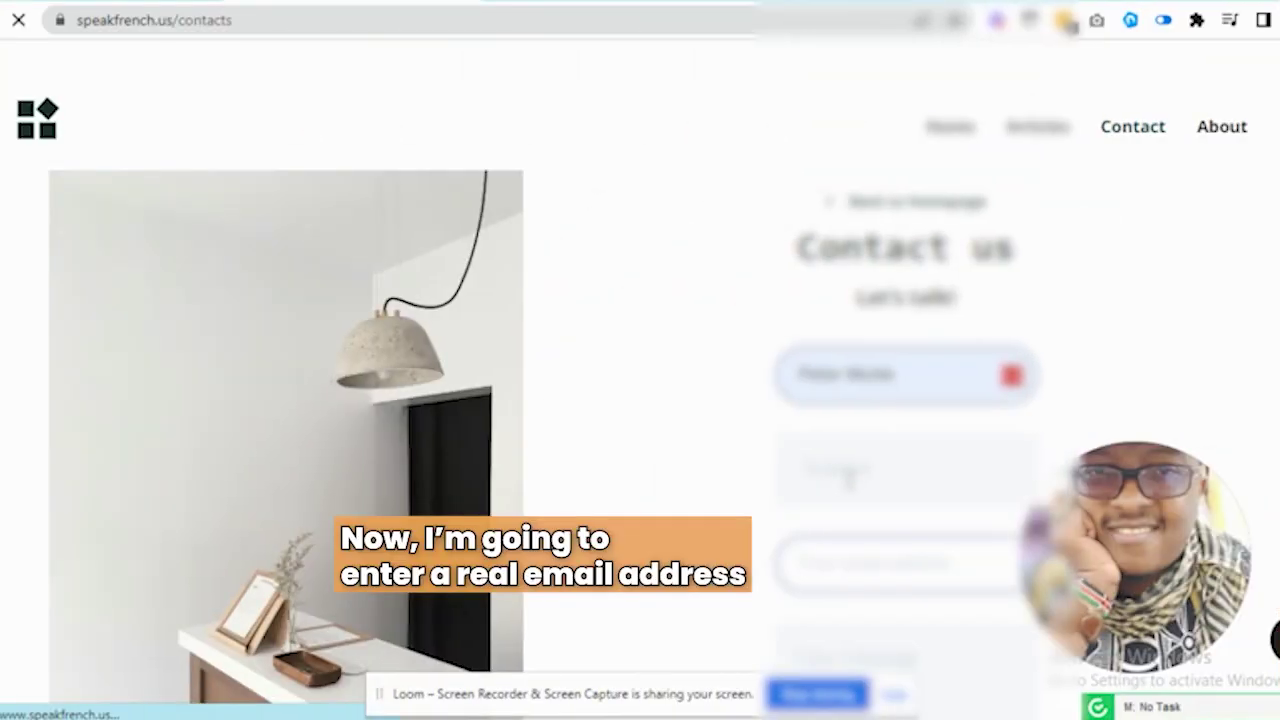
{"action": "scroll", "coordinate": [848, 480], "scroll_direction": "down", "scroll_amount": 2}
{"action": "left_click", "coordinate": [858, 350]}
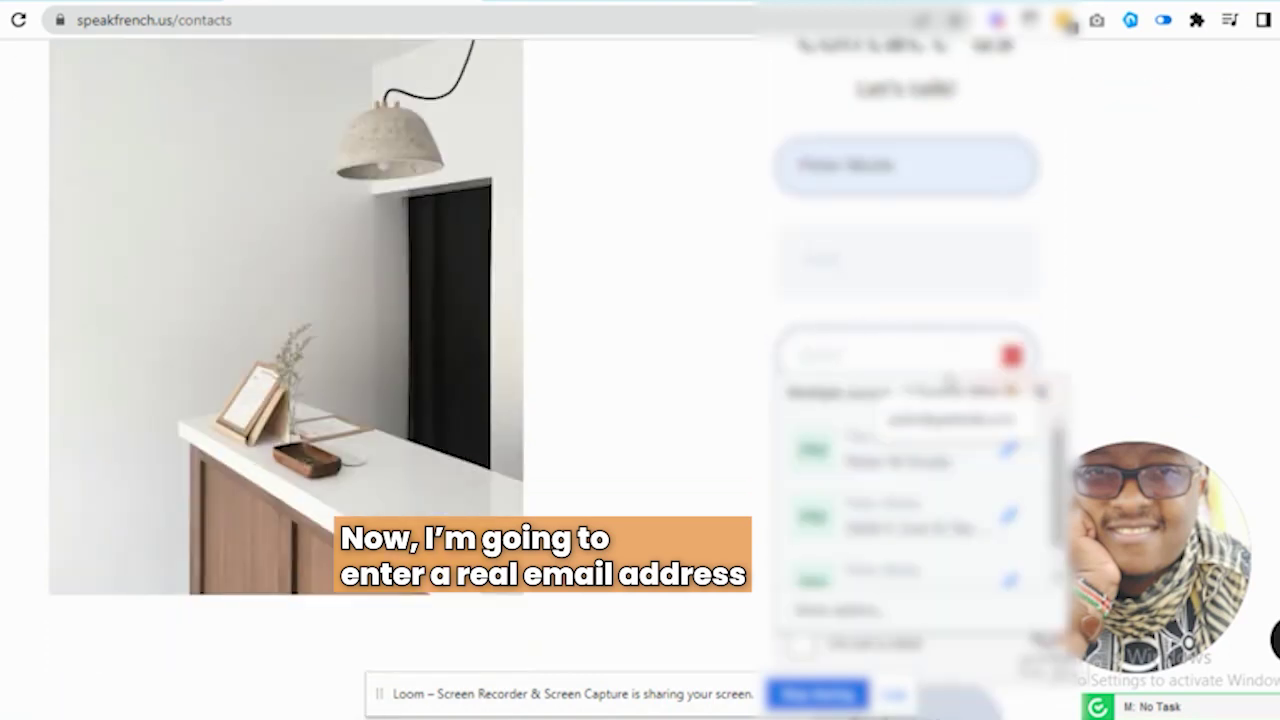
{"action": "key", "text": "ctrl+v"}
{"action": "scroll", "coordinate": [900, 300], "scroll_direction": "down", "scroll_amount": 2}
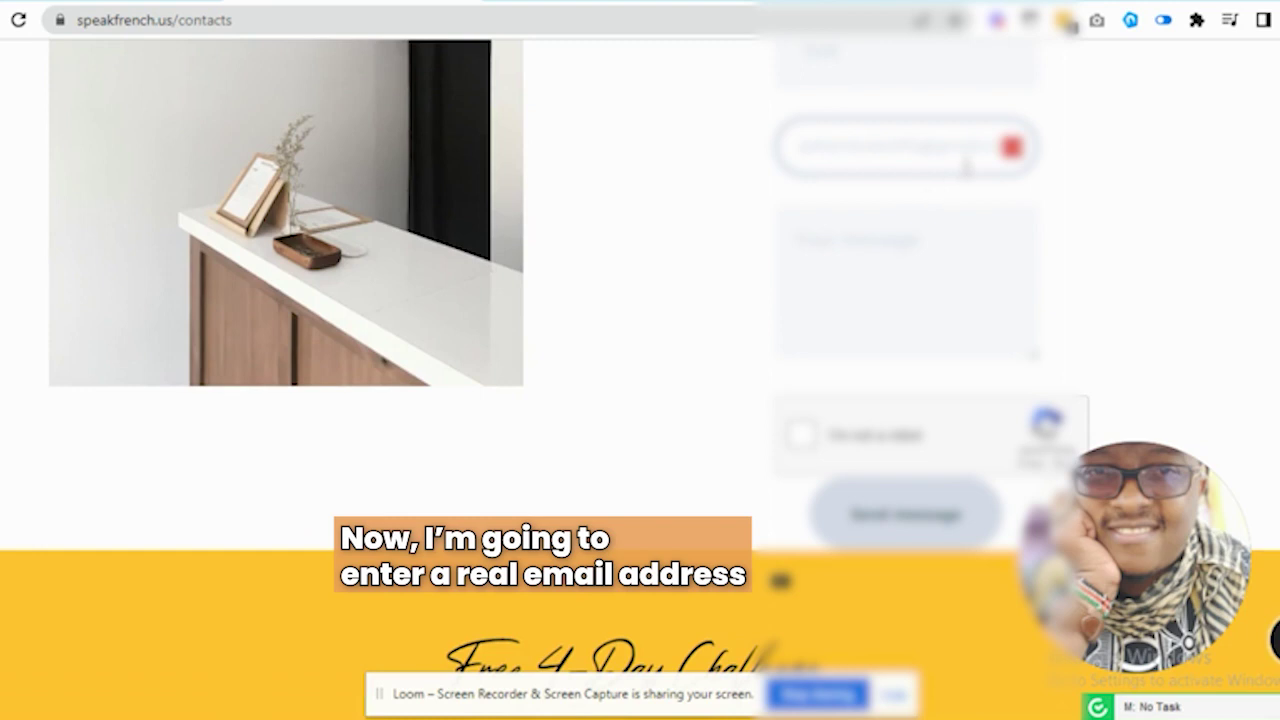
{"action": "left_click", "coordinate": [905, 242]}
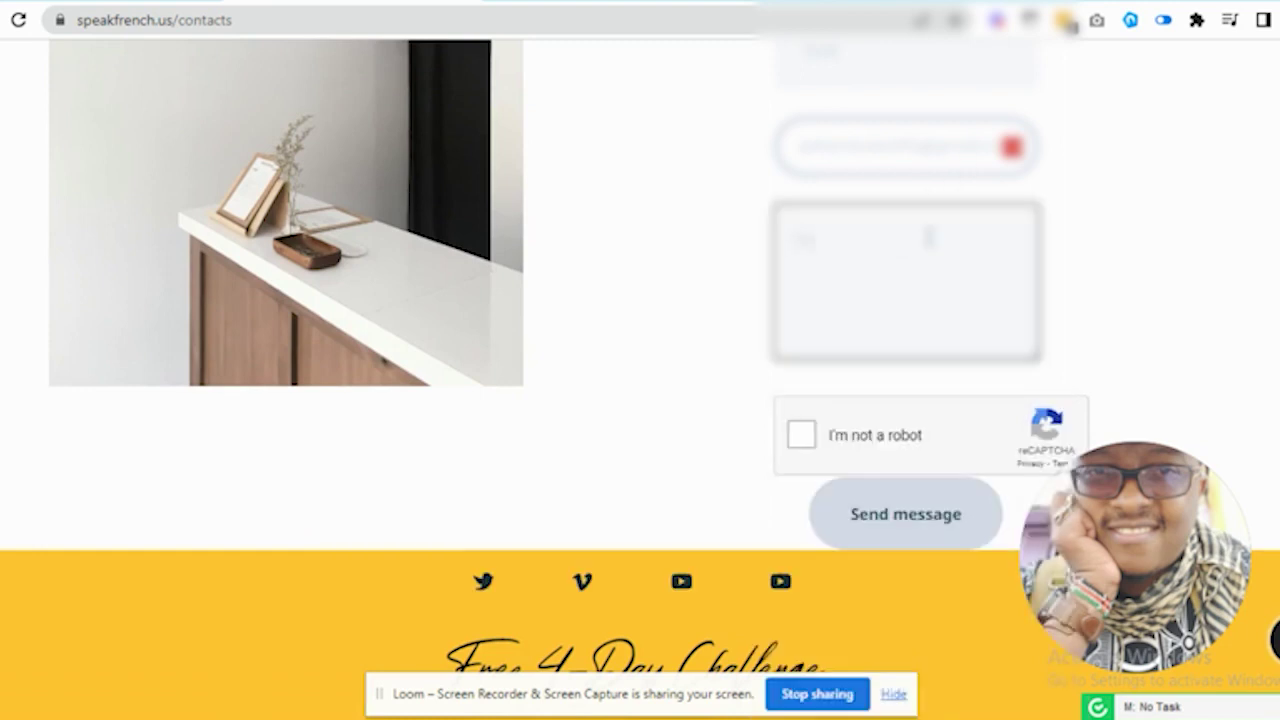
{"action": "left_click", "coordinate": [799, 436]}
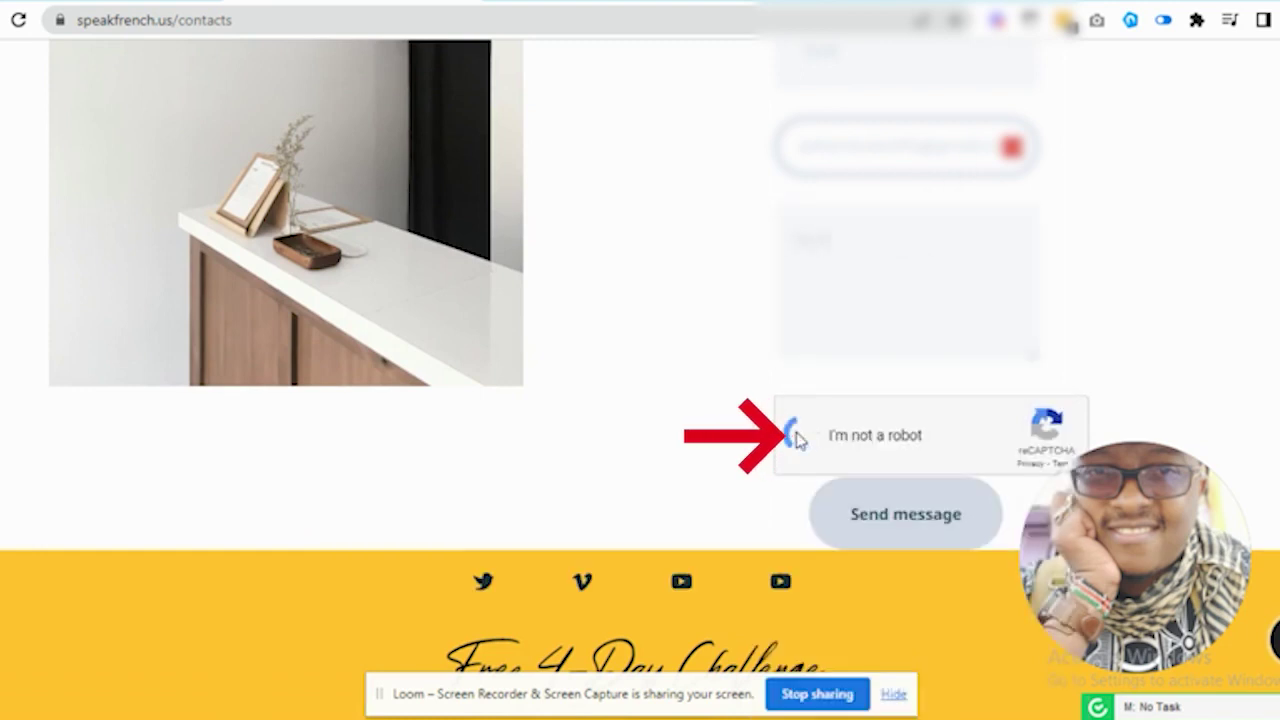
{"action": "left_click", "coordinate": [873, 482]}
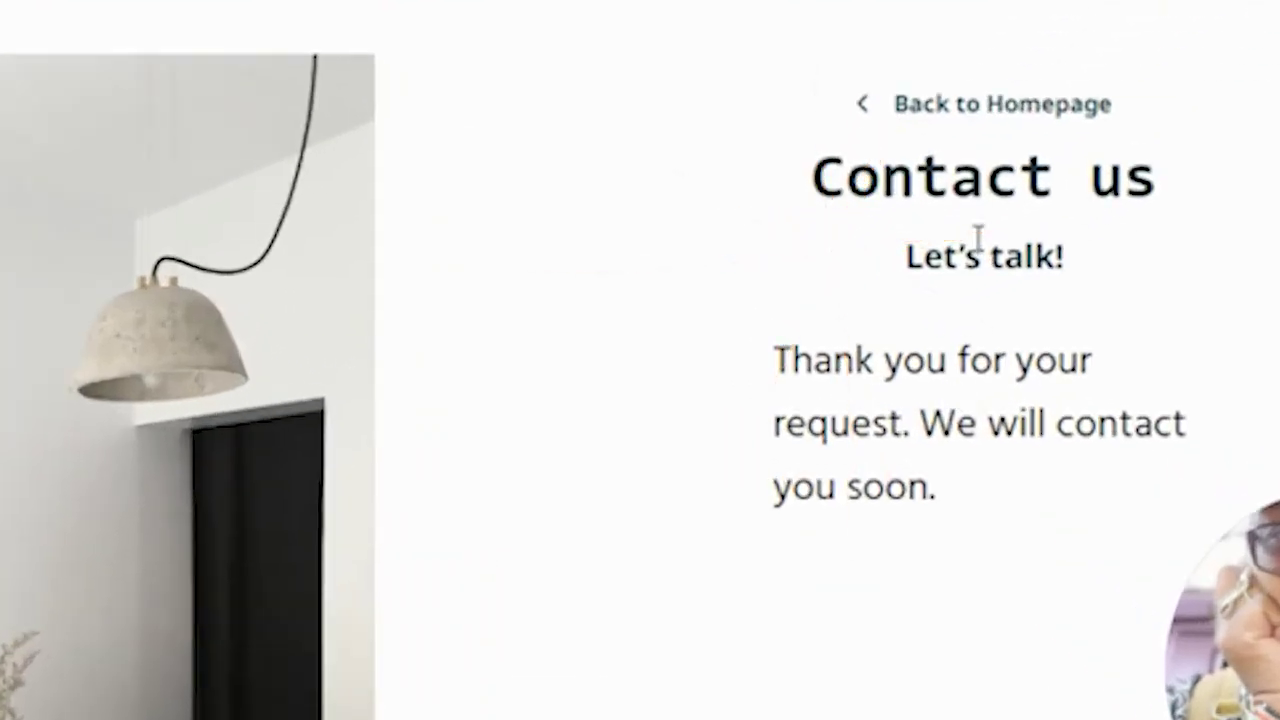